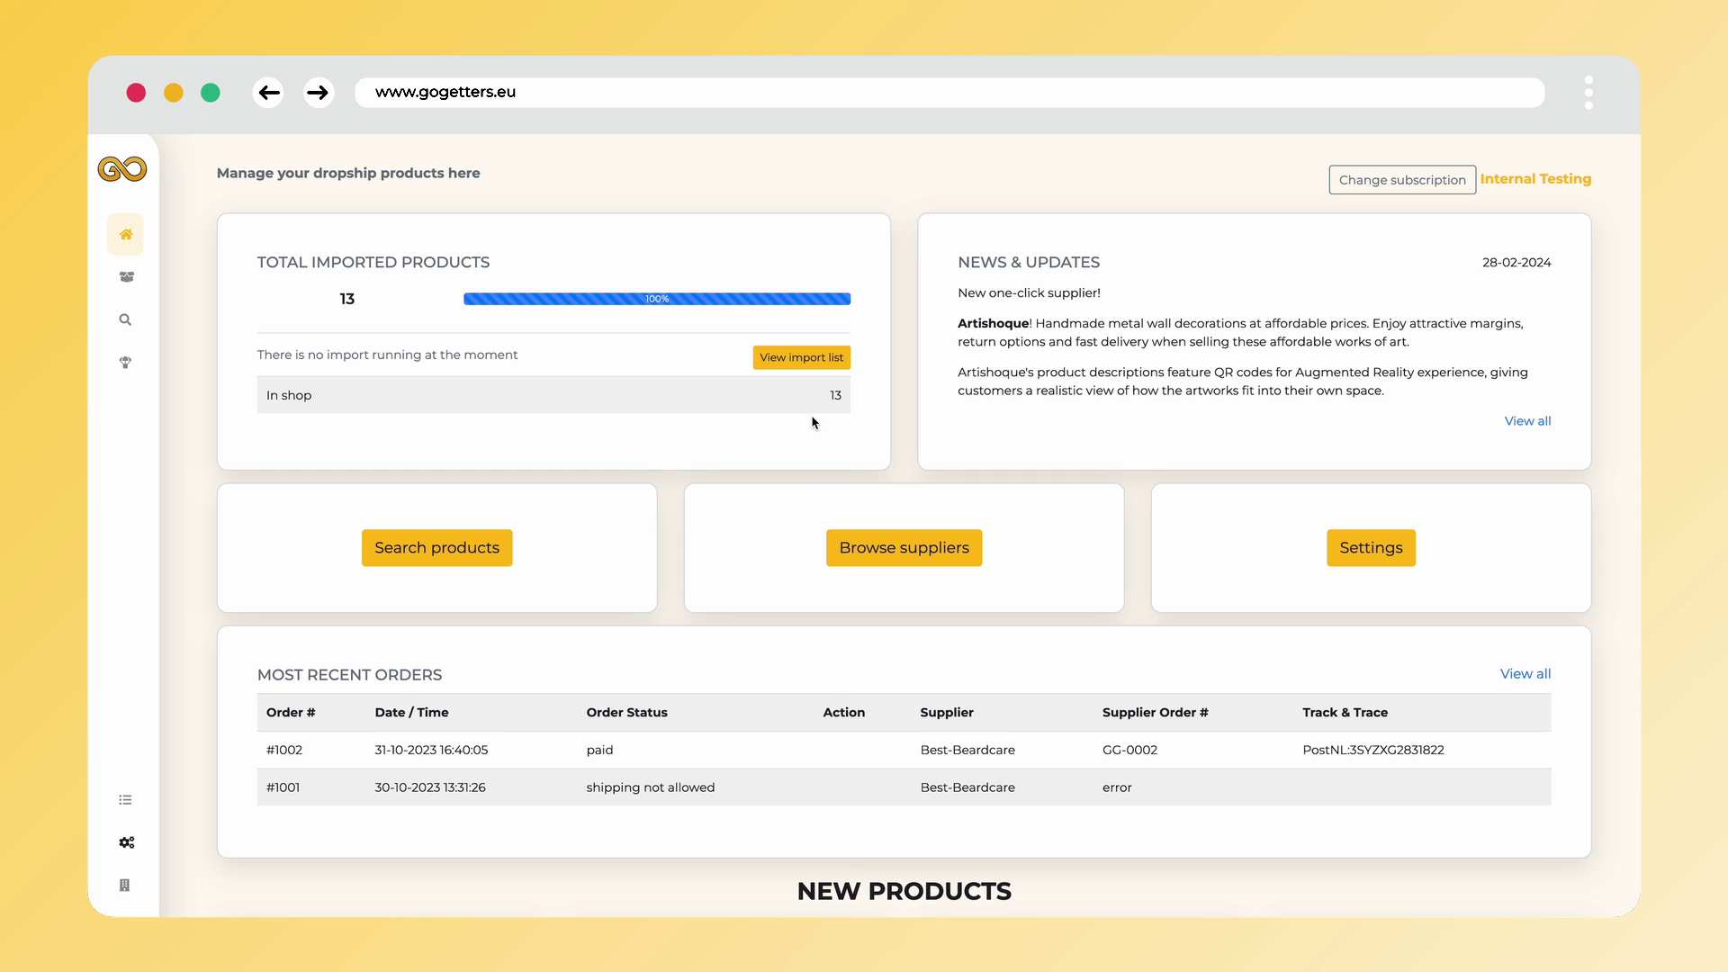
# Step: Set the price of the Charger Hama 00201650 in the import list to €25 and save the prices
pyautogui.click(818, 369)
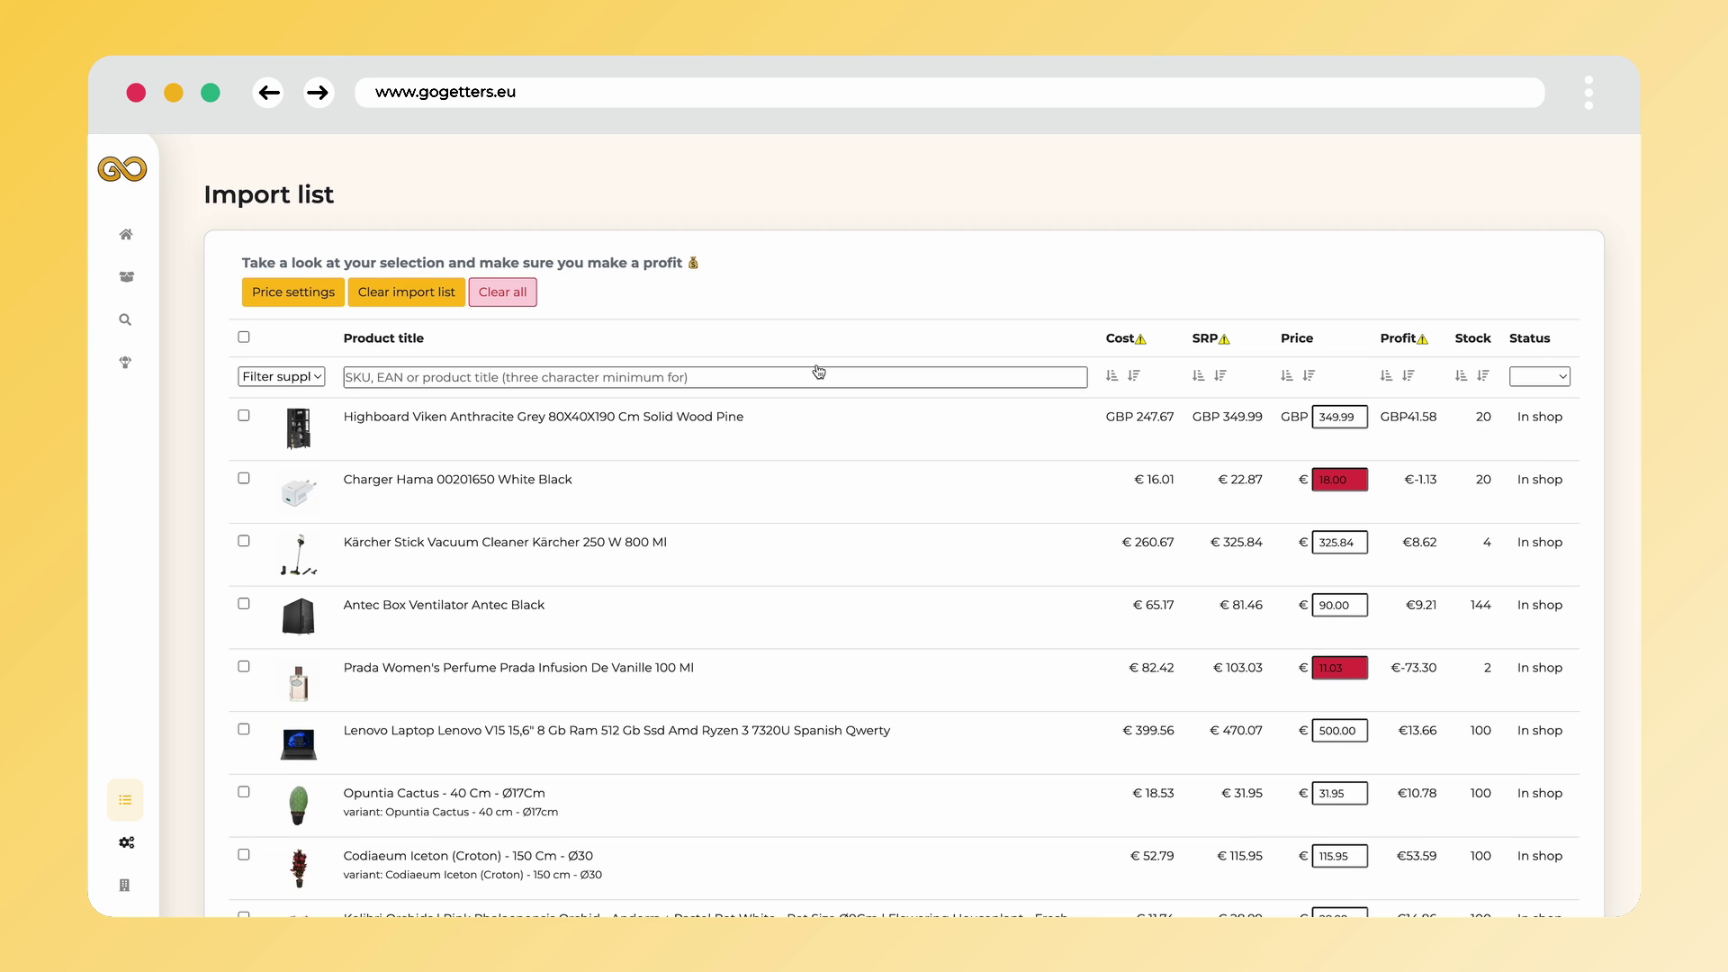
pyautogui.doubleClick(1339, 481)
pyautogui.write('25')
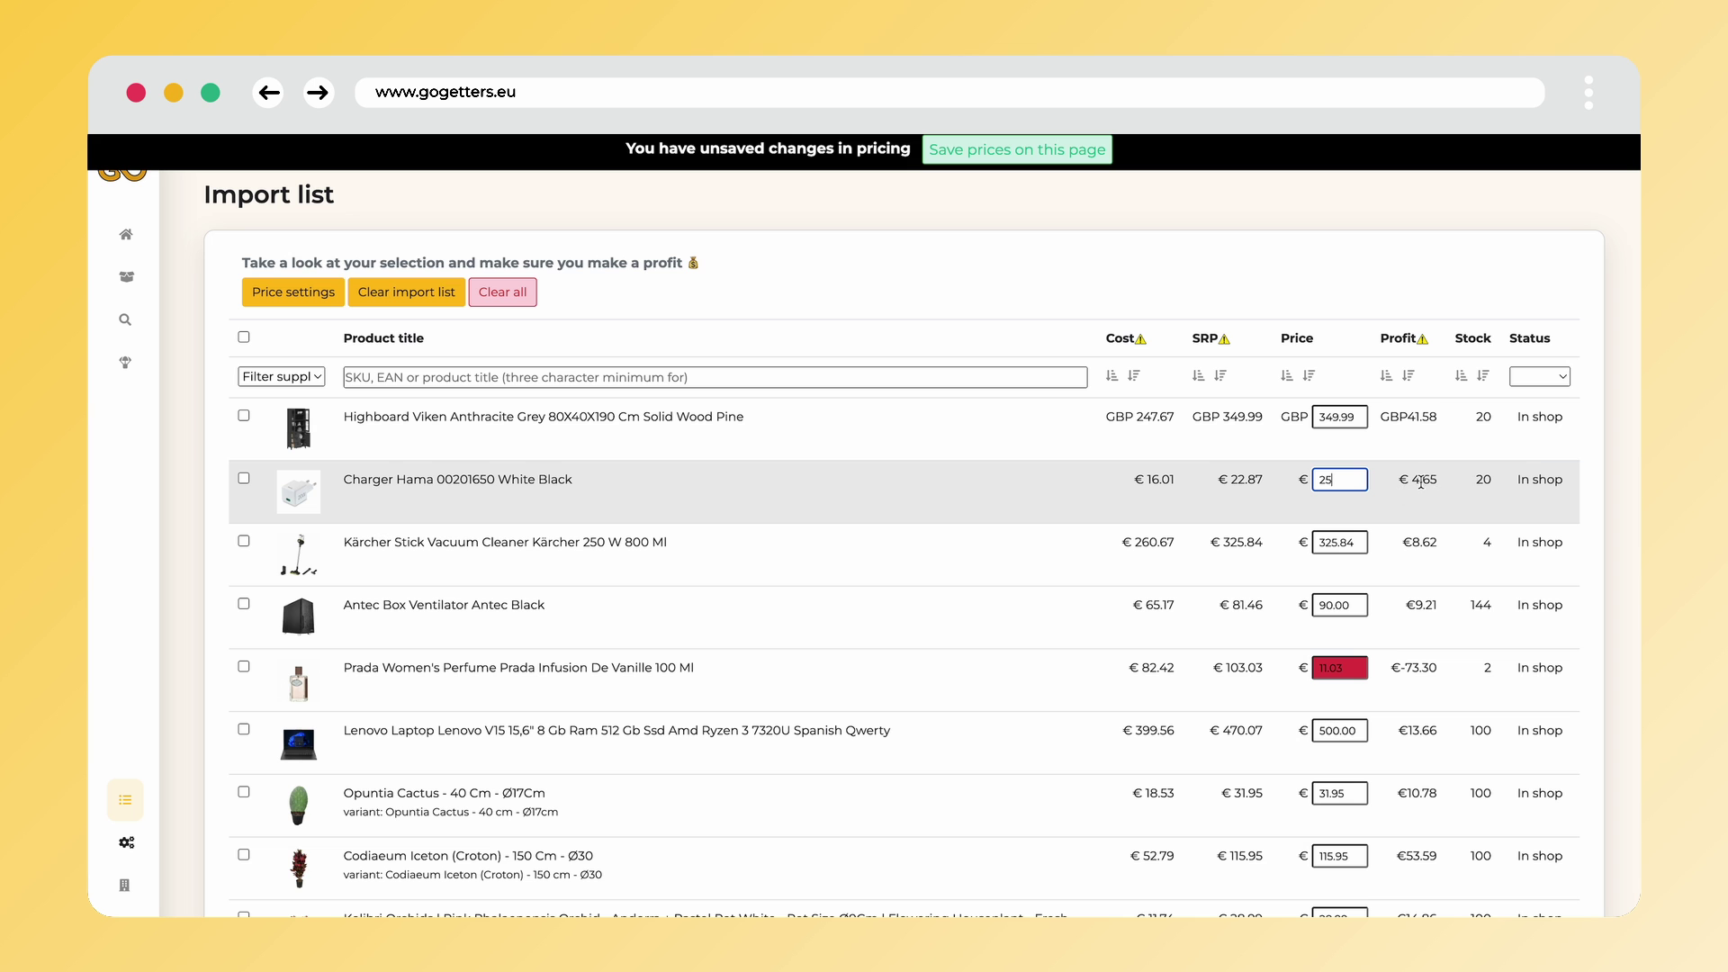
pyautogui.click(985, 153)
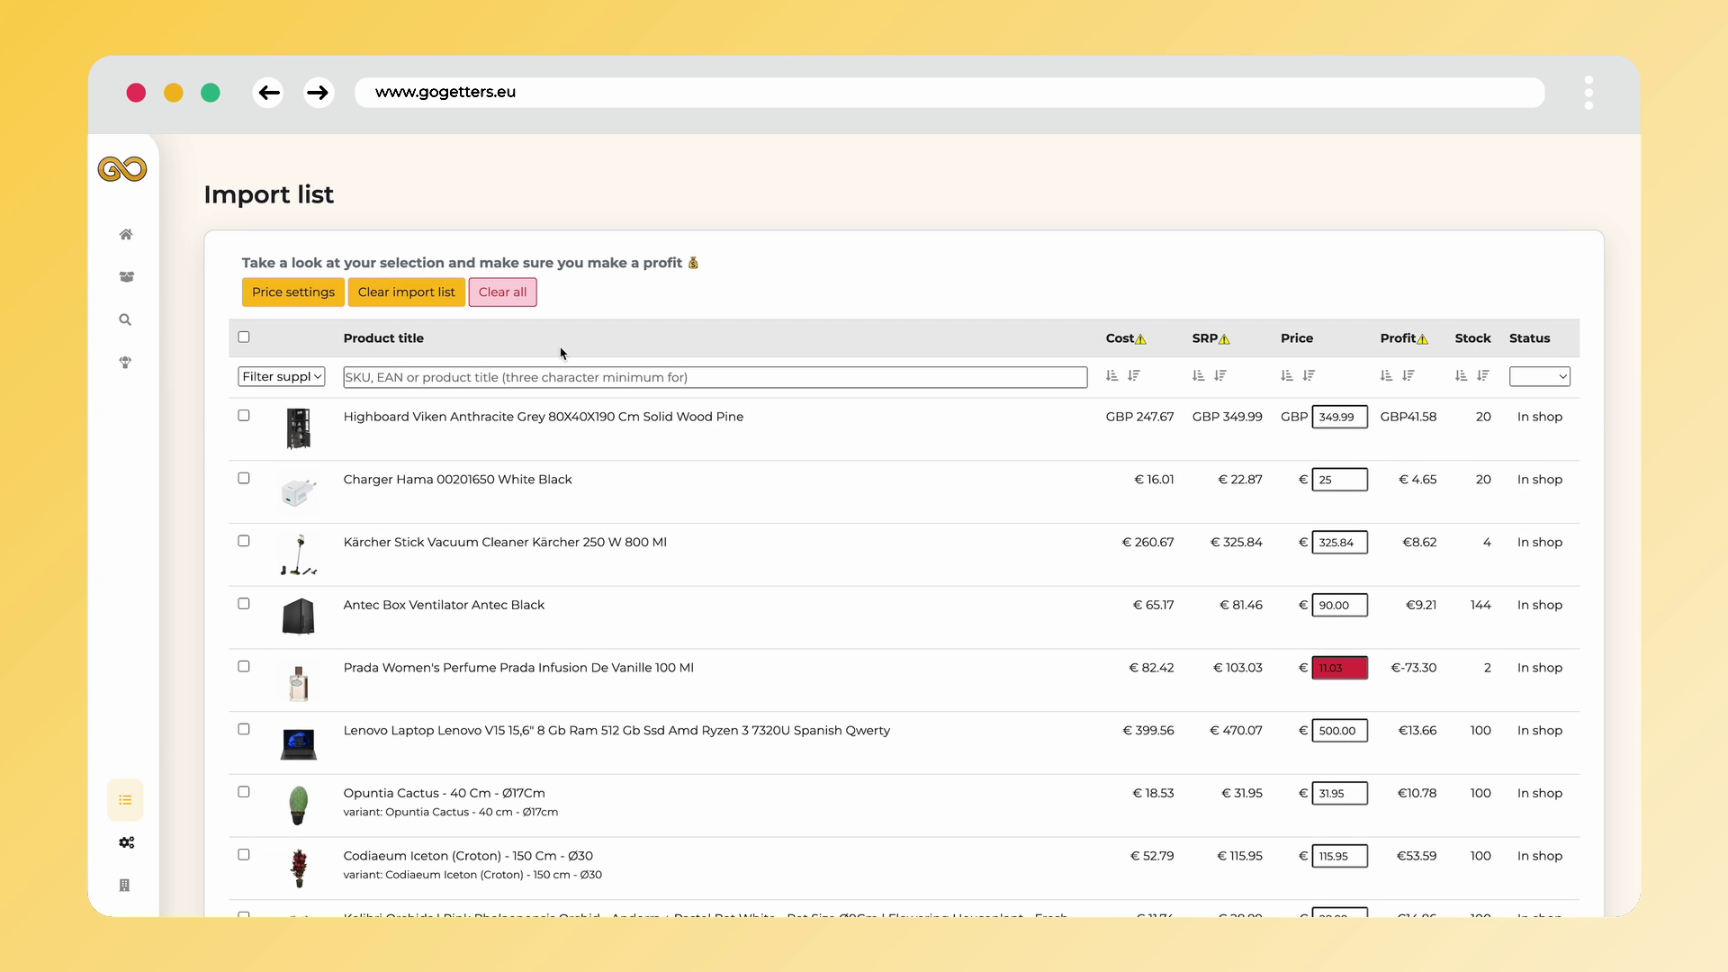
# Step: Use the import list's price settings to set the B2B price margin to +50%
pyautogui.click(288, 297)
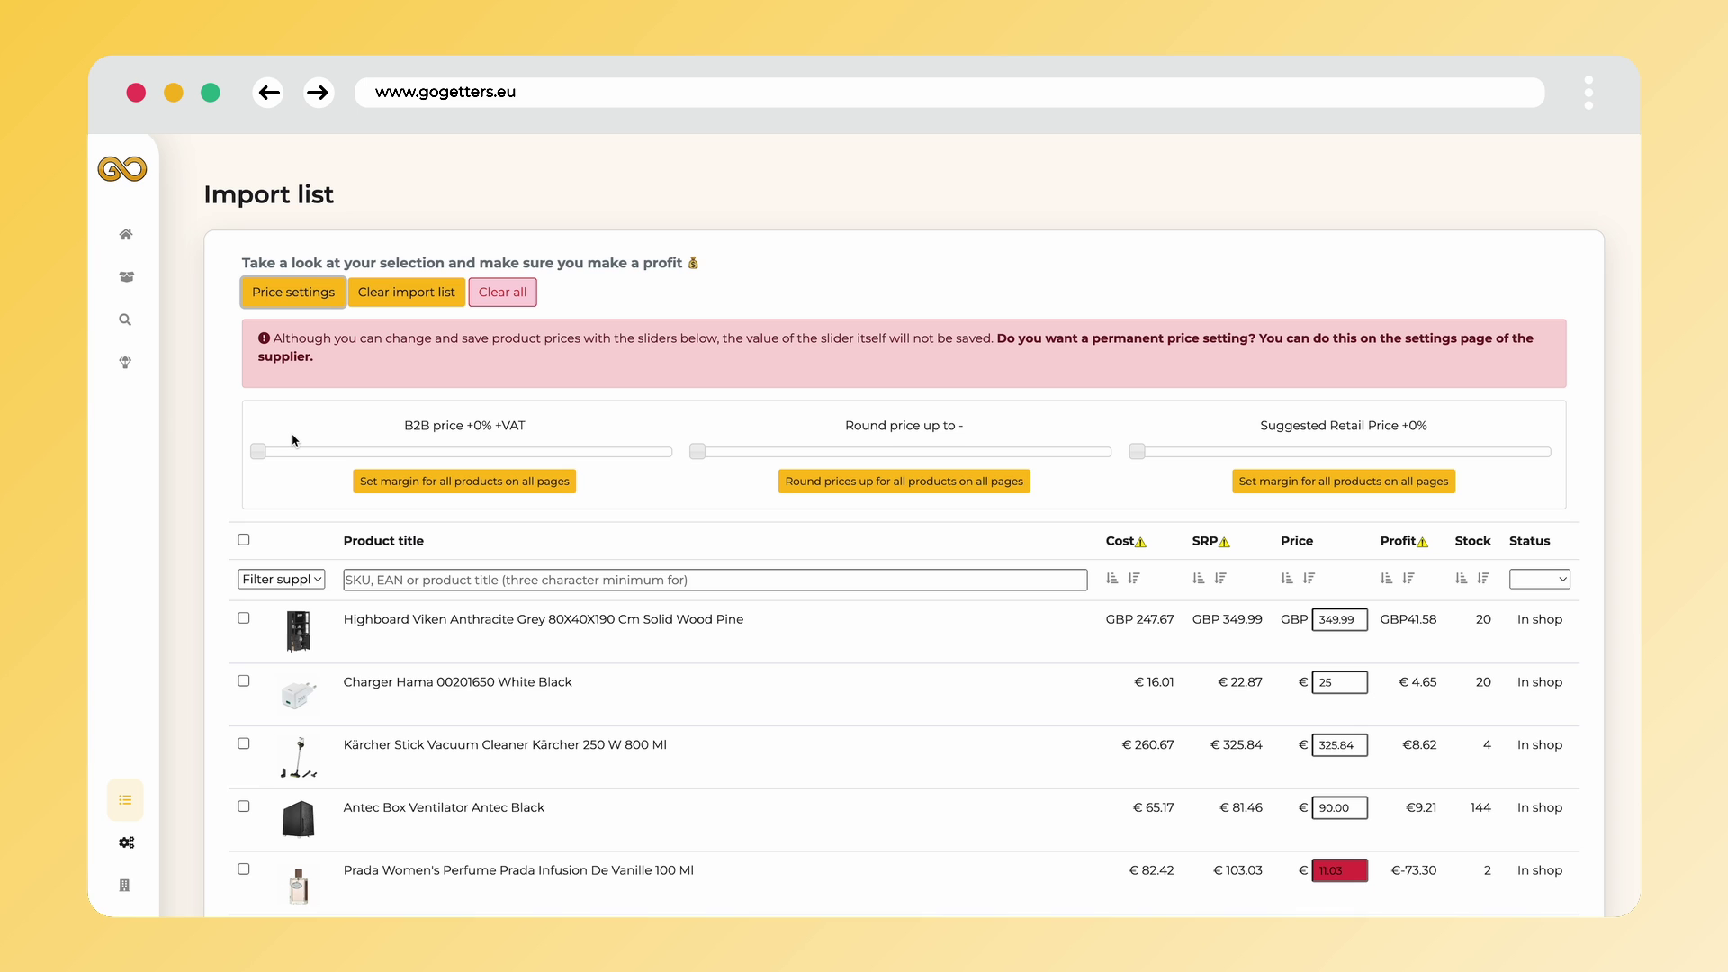
pyautogui.moveTo(258, 451); pyautogui.dragTo(379, 459)
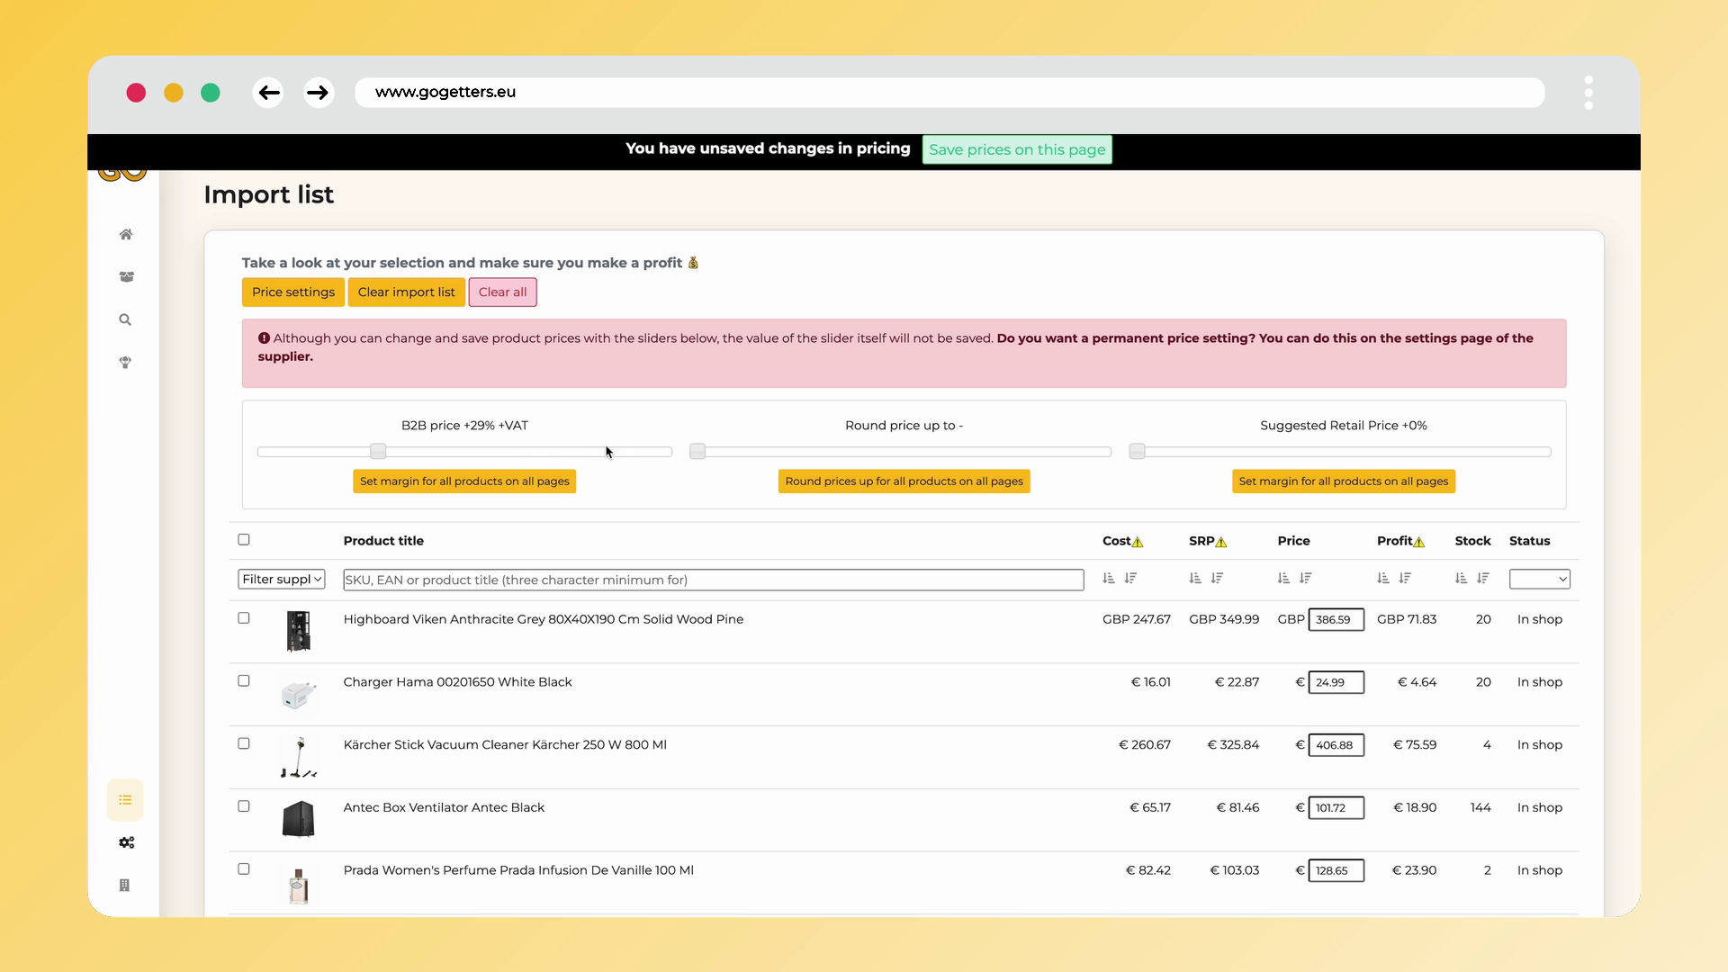
pyautogui.click(513, 449)
pyautogui.click(467, 453)
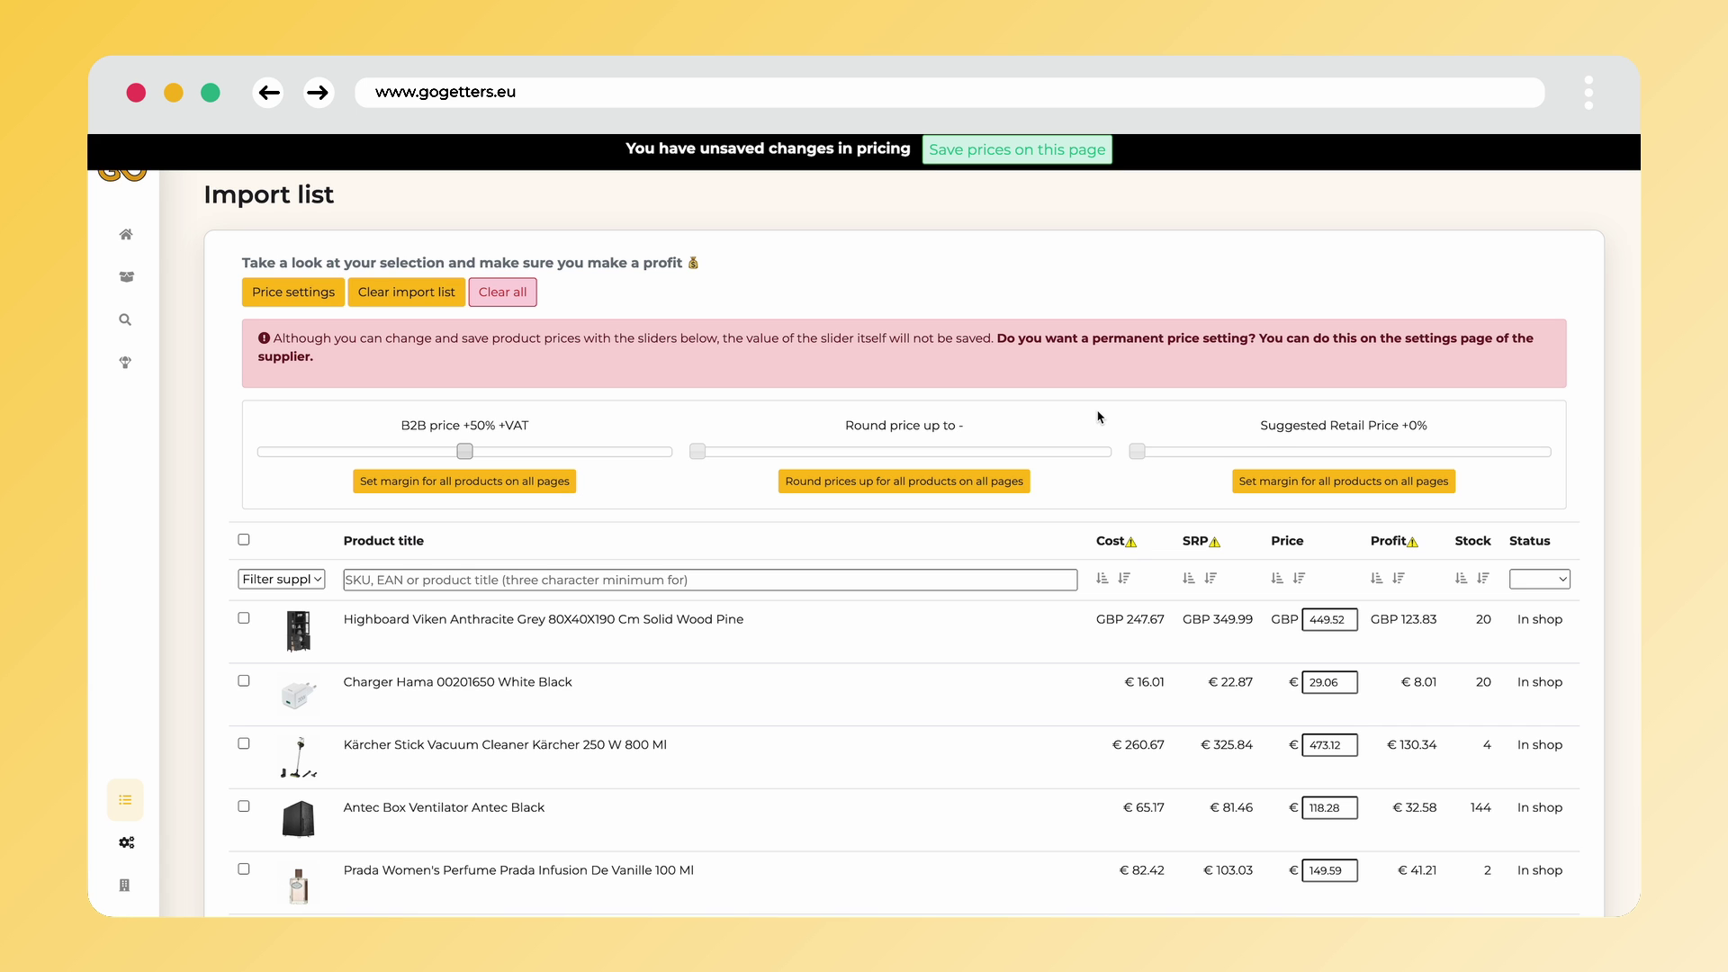
# Step: Round prices up to .99 for all products on all pages of the import list
pyautogui.click(295, 300)
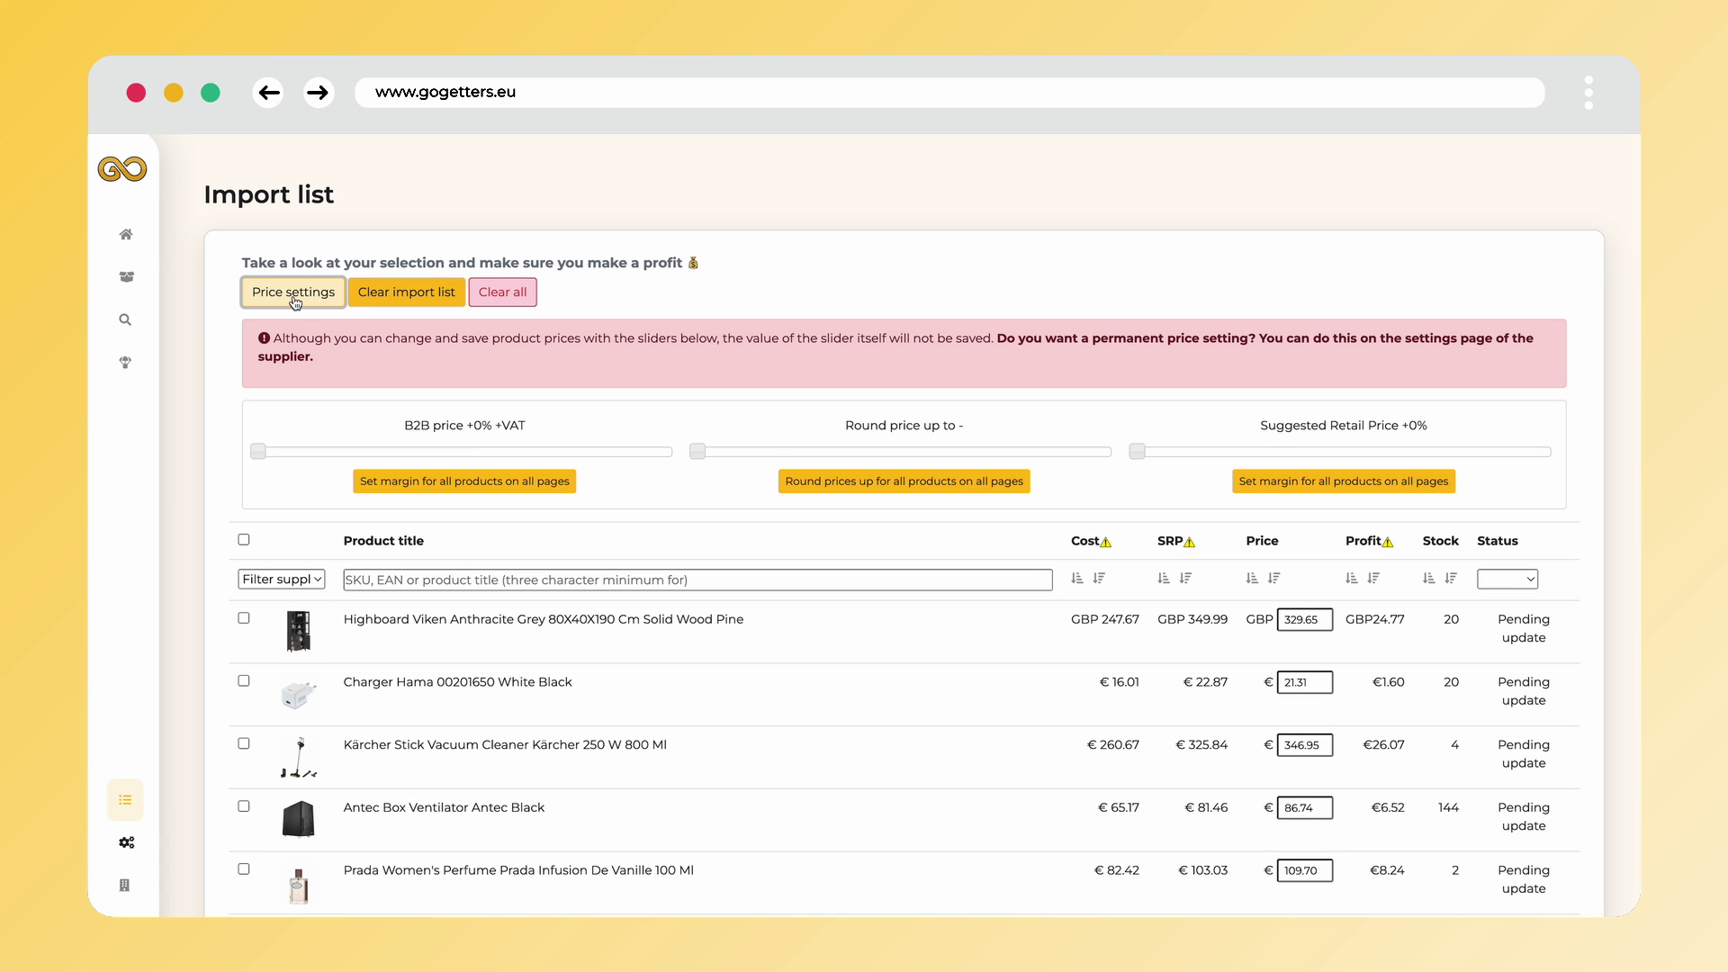
pyautogui.click(919, 454)
pyautogui.moveTo(974, 454); pyautogui.dragTo(1107, 457)
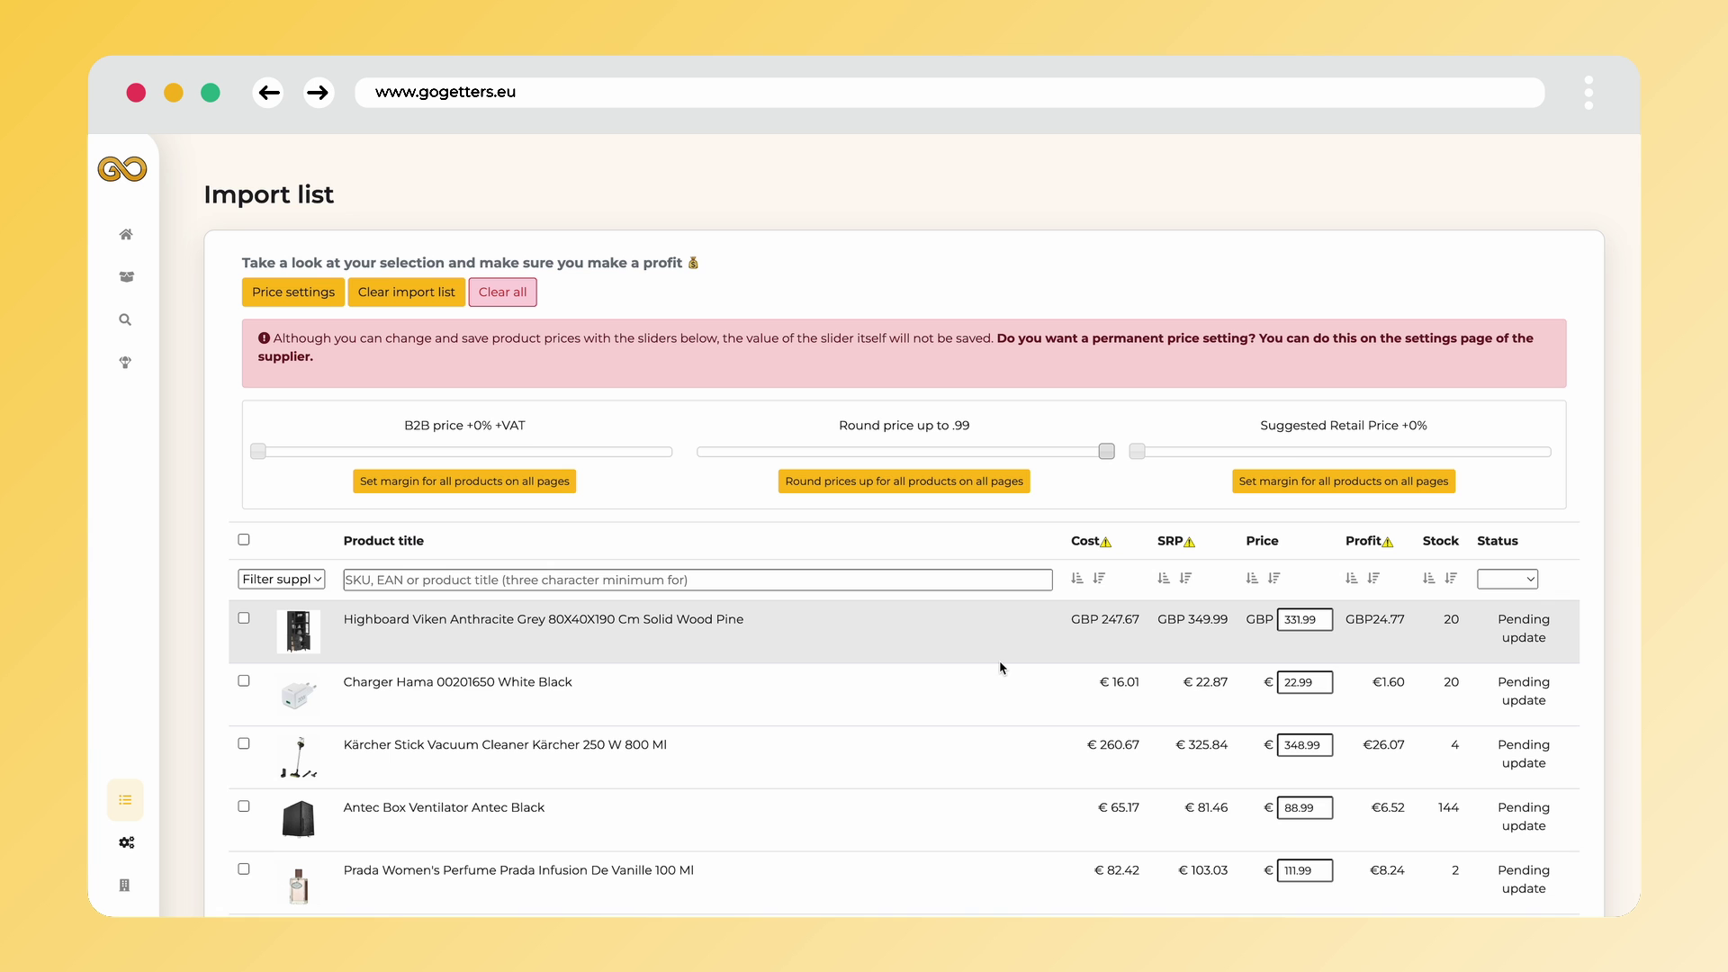
pyautogui.click(920, 490)
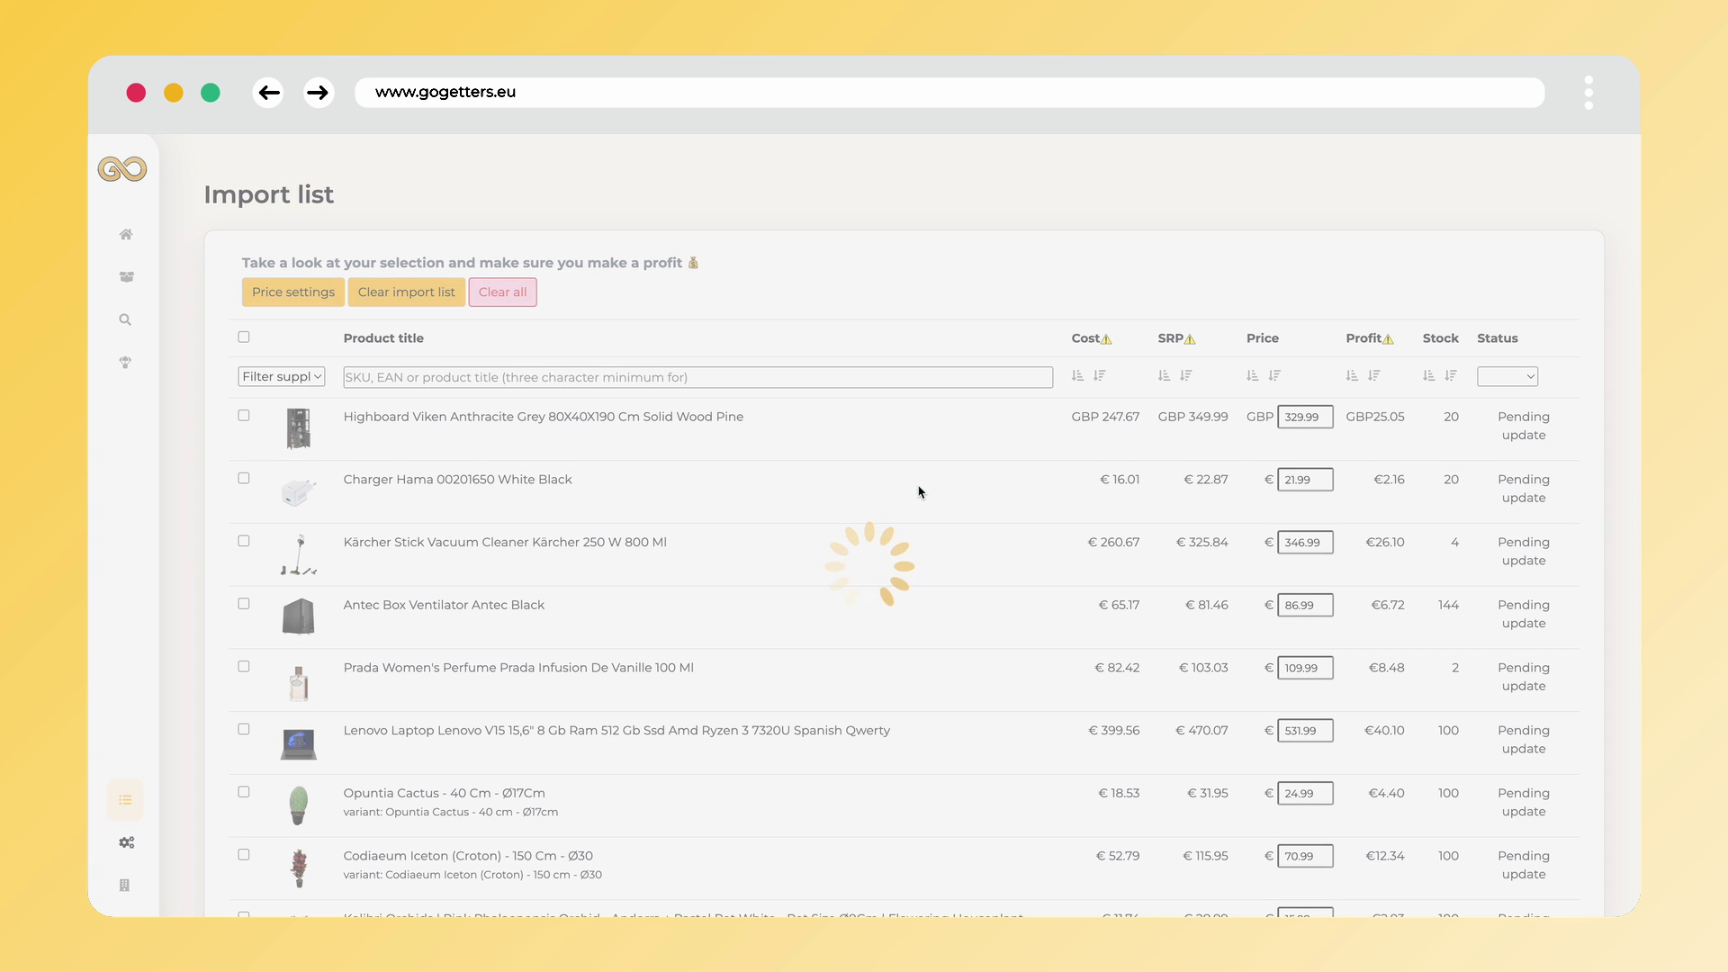
# Step: Try raising the Suggested Retail Price margin for the products in the import list
pyautogui.click(293, 292)
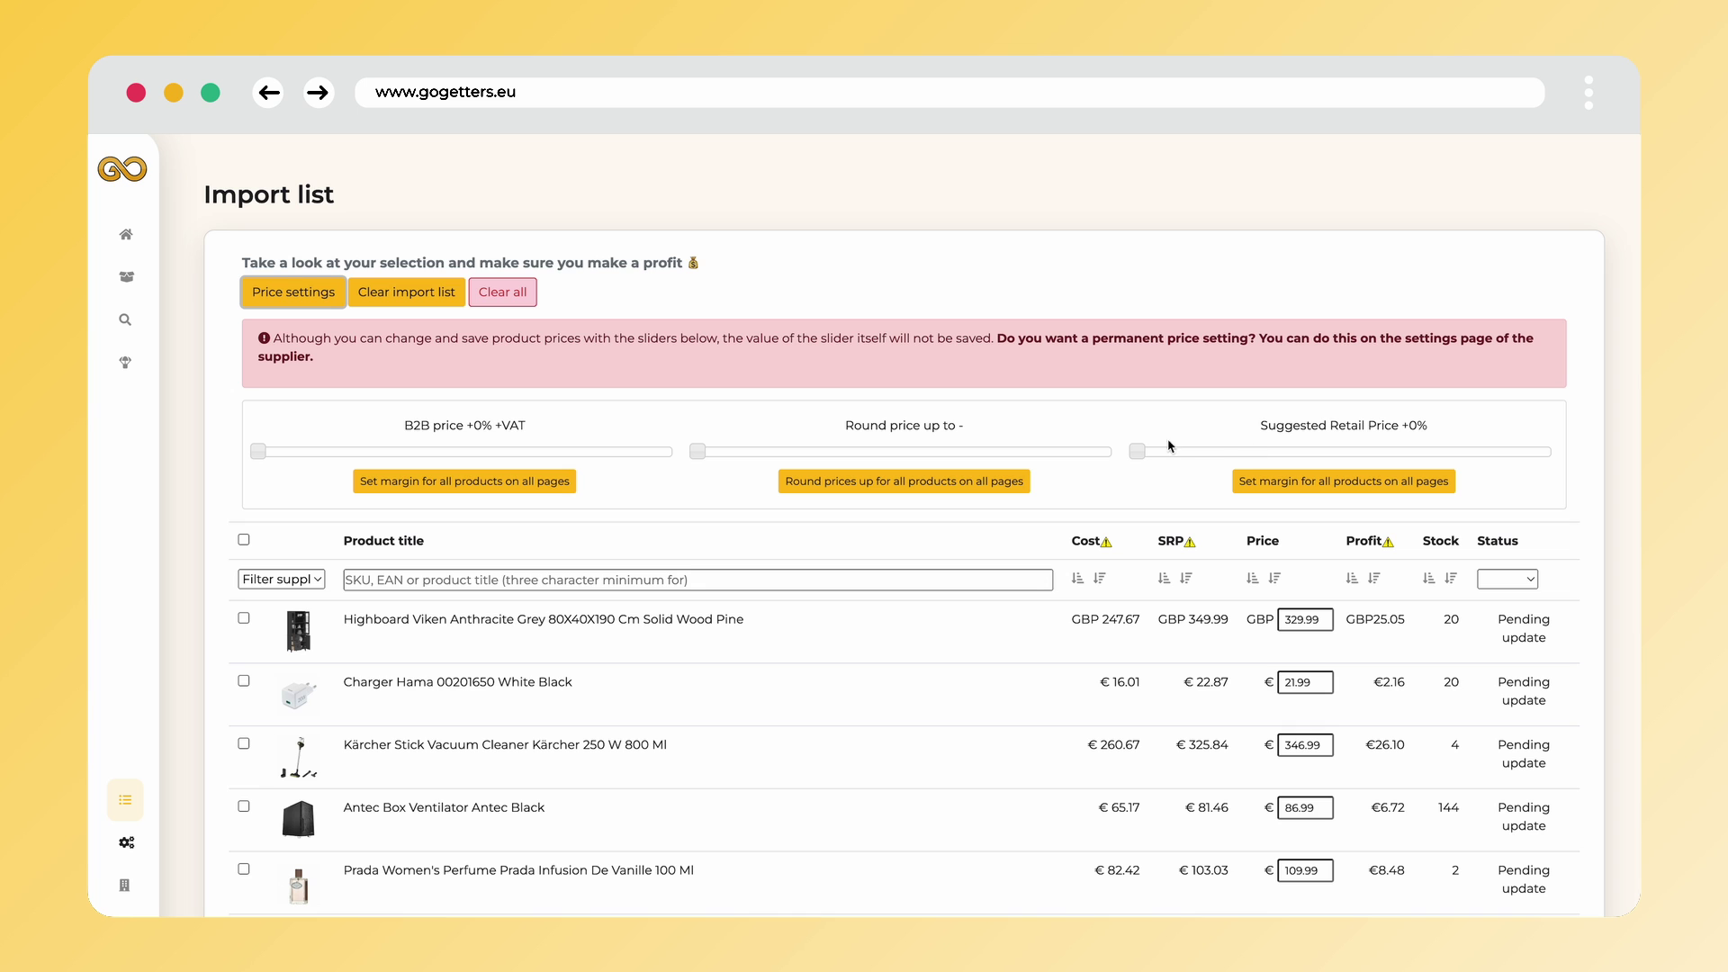
pyautogui.moveTo(1140, 451); pyautogui.dragTo(1106, 459)
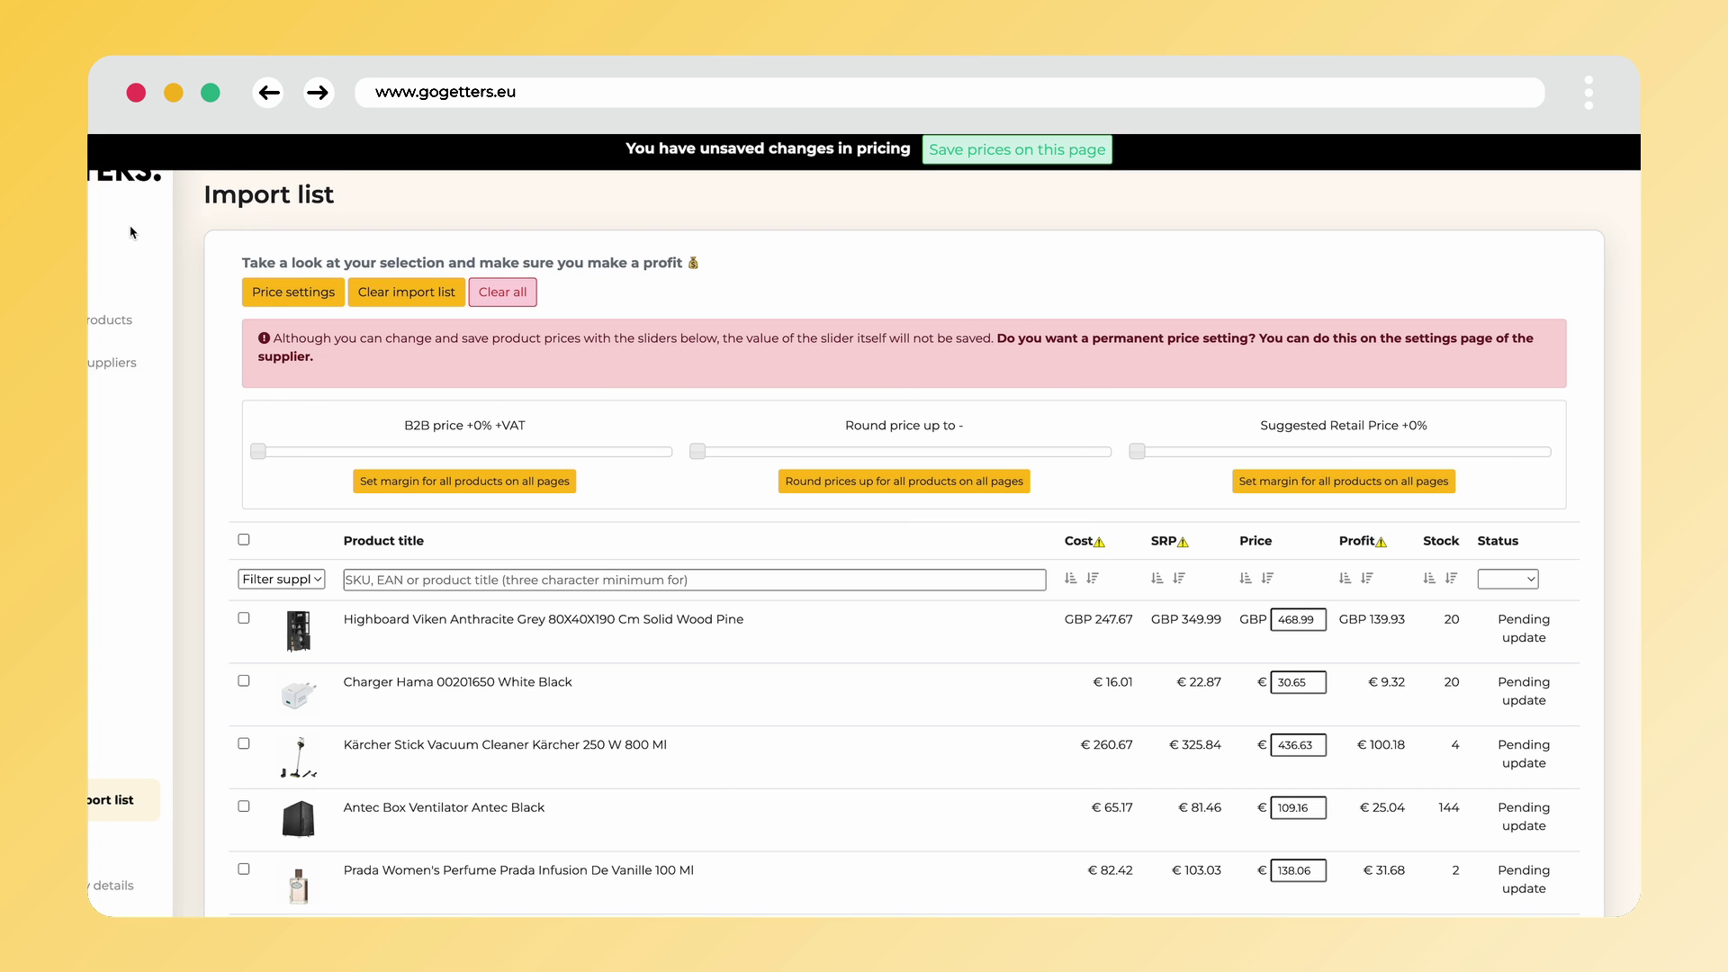
# Step: Return to the home page and check the status of the imported products
pyautogui.click(132, 232)
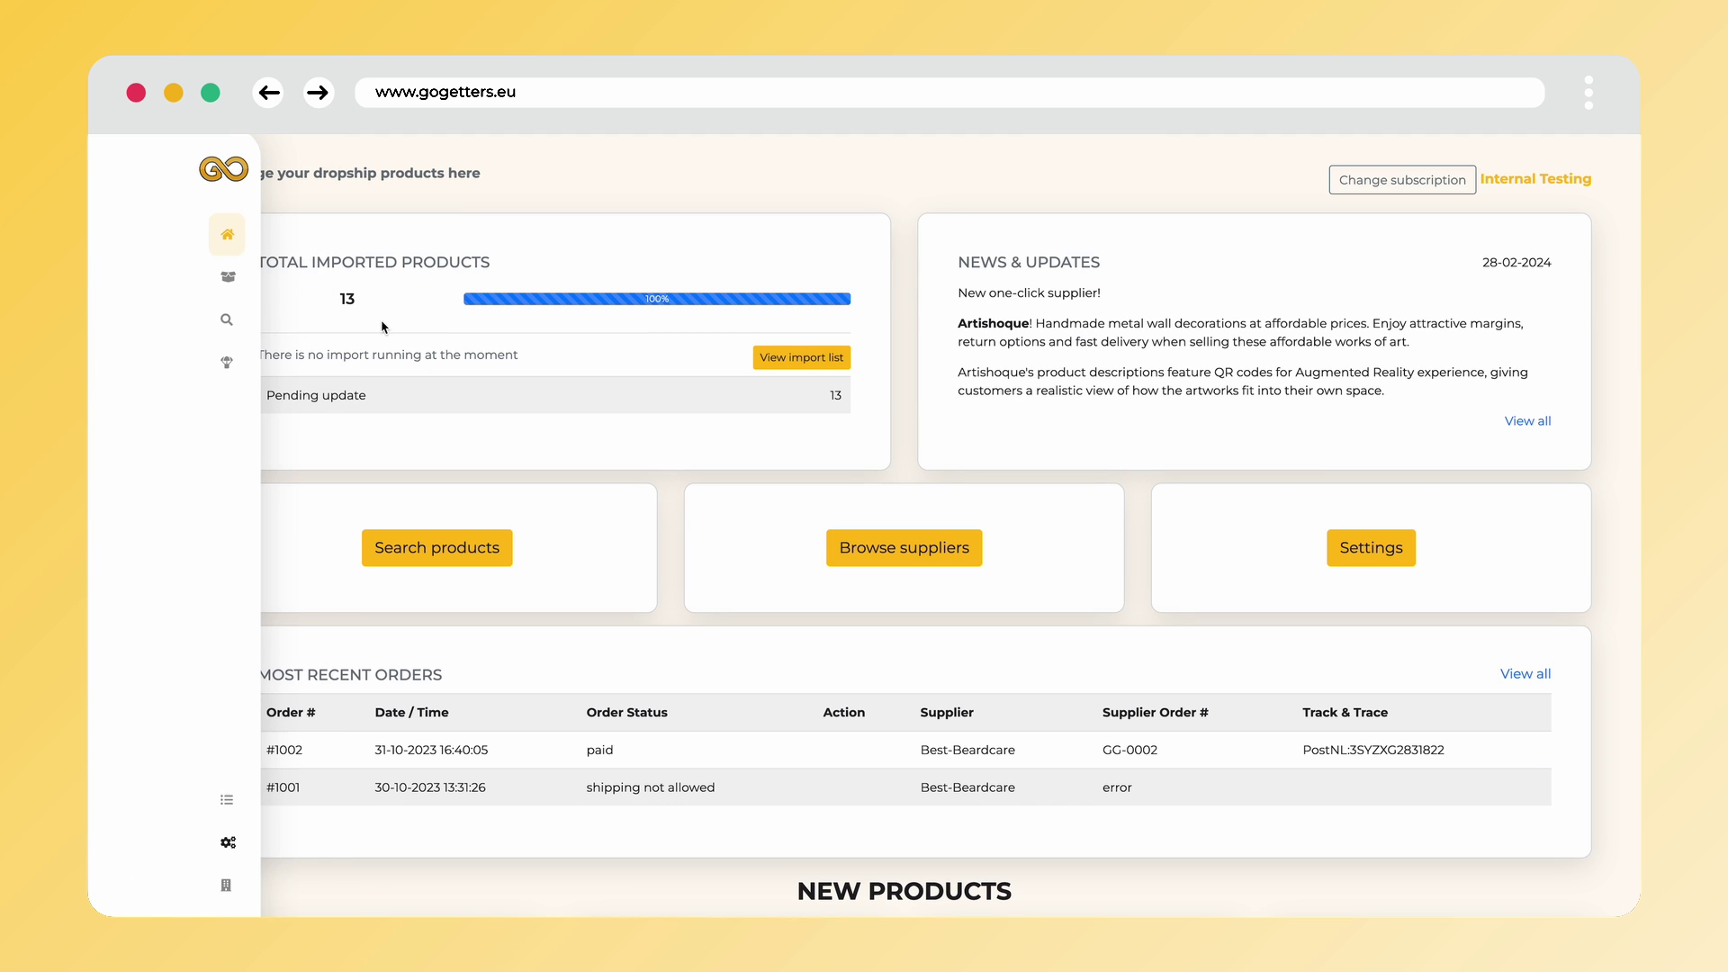
pyautogui.moveTo(369, 396); pyautogui.dragTo(267, 398)
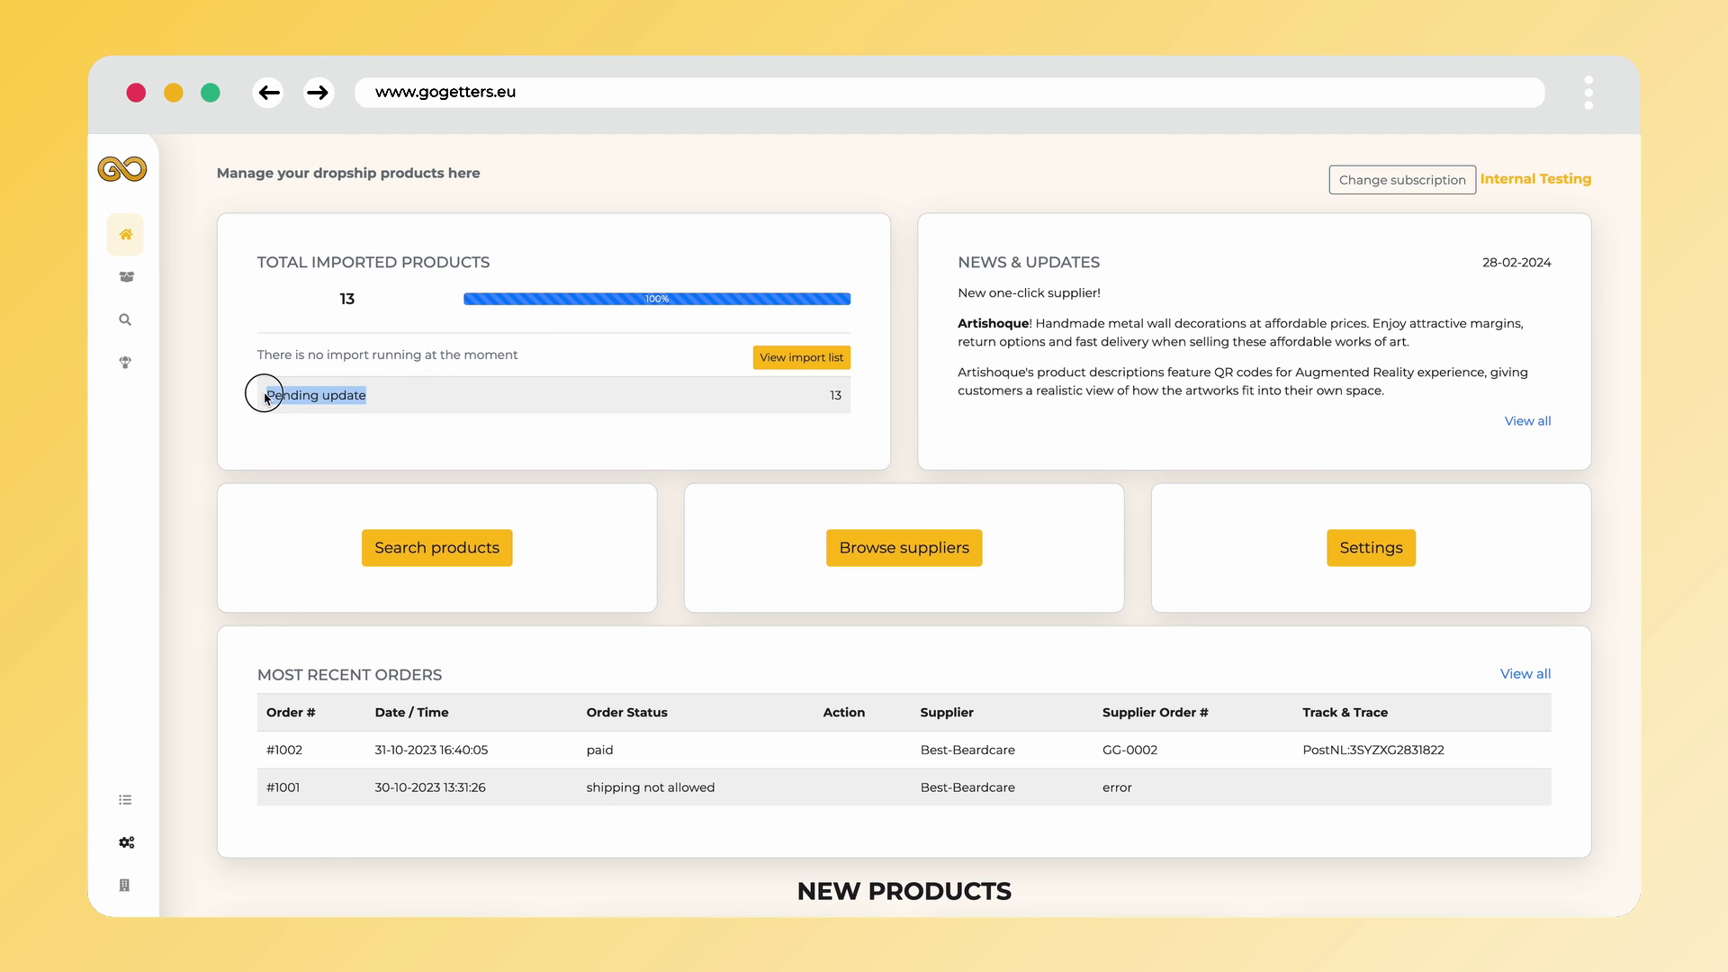
pyautogui.click(278, 445)
# Step: Open the supplier settings for Everspring (English) at the price margins section
pyautogui.moveTo(135, 810)
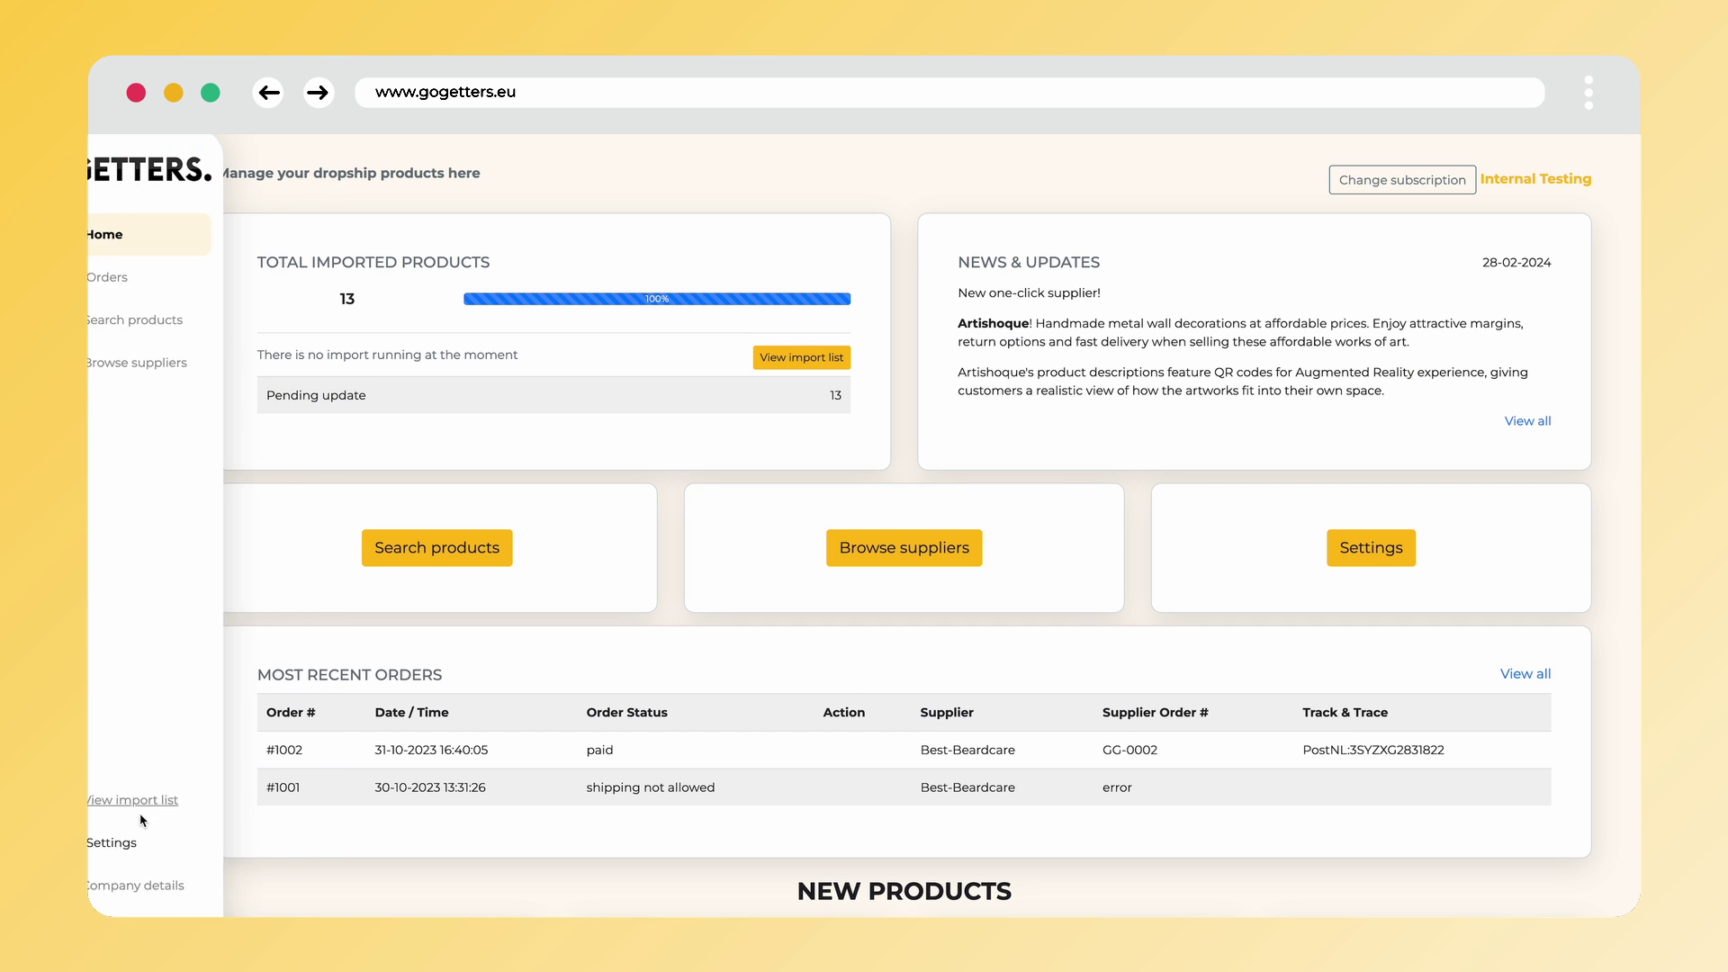
pyautogui.click(136, 846)
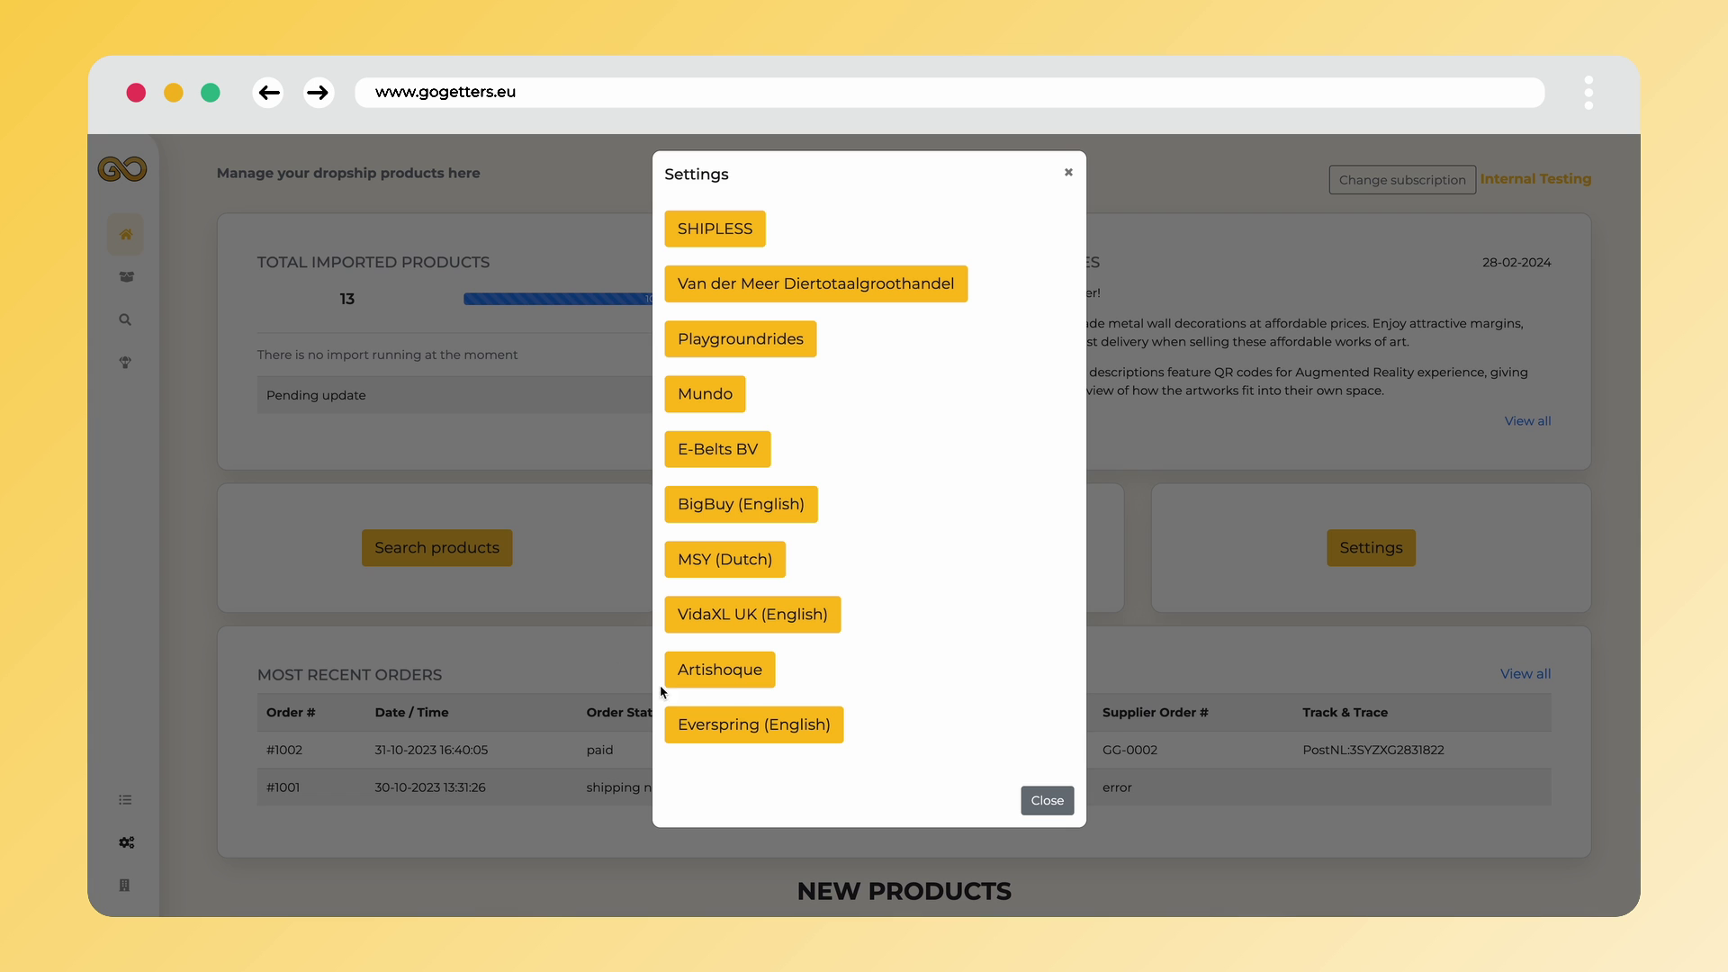
pyautogui.click(681, 723)
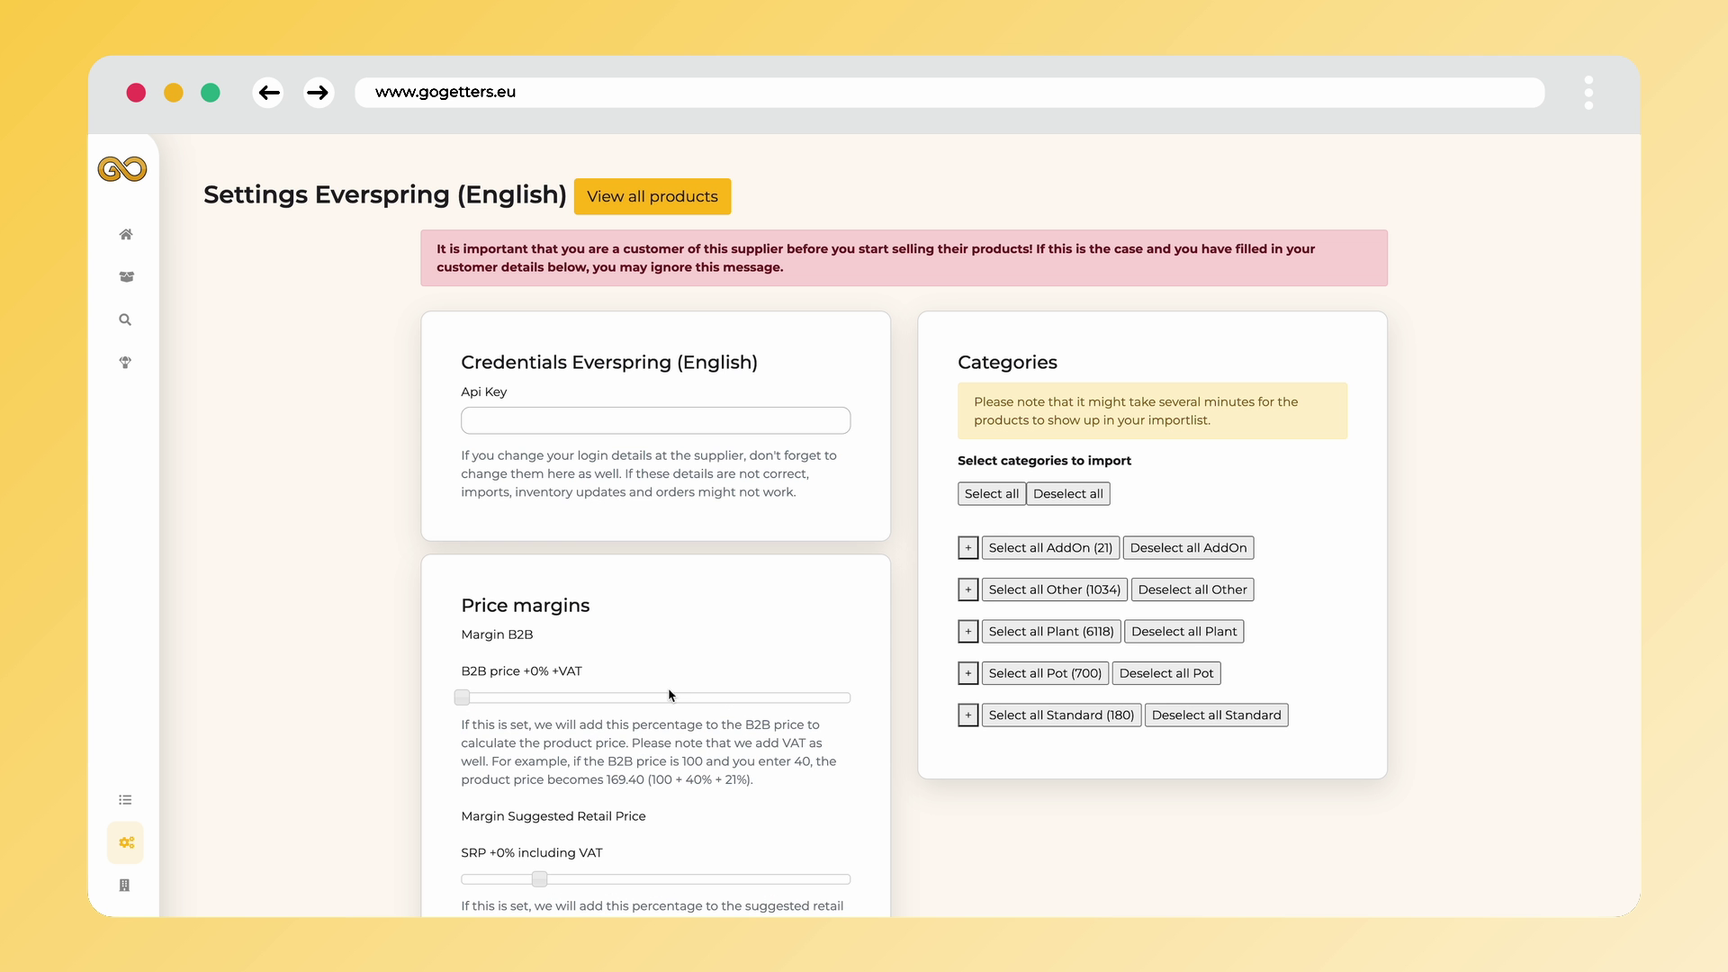
pyautogui.scroll(-4, 657, 665)
pyautogui.scroll(-2, 654, 660)
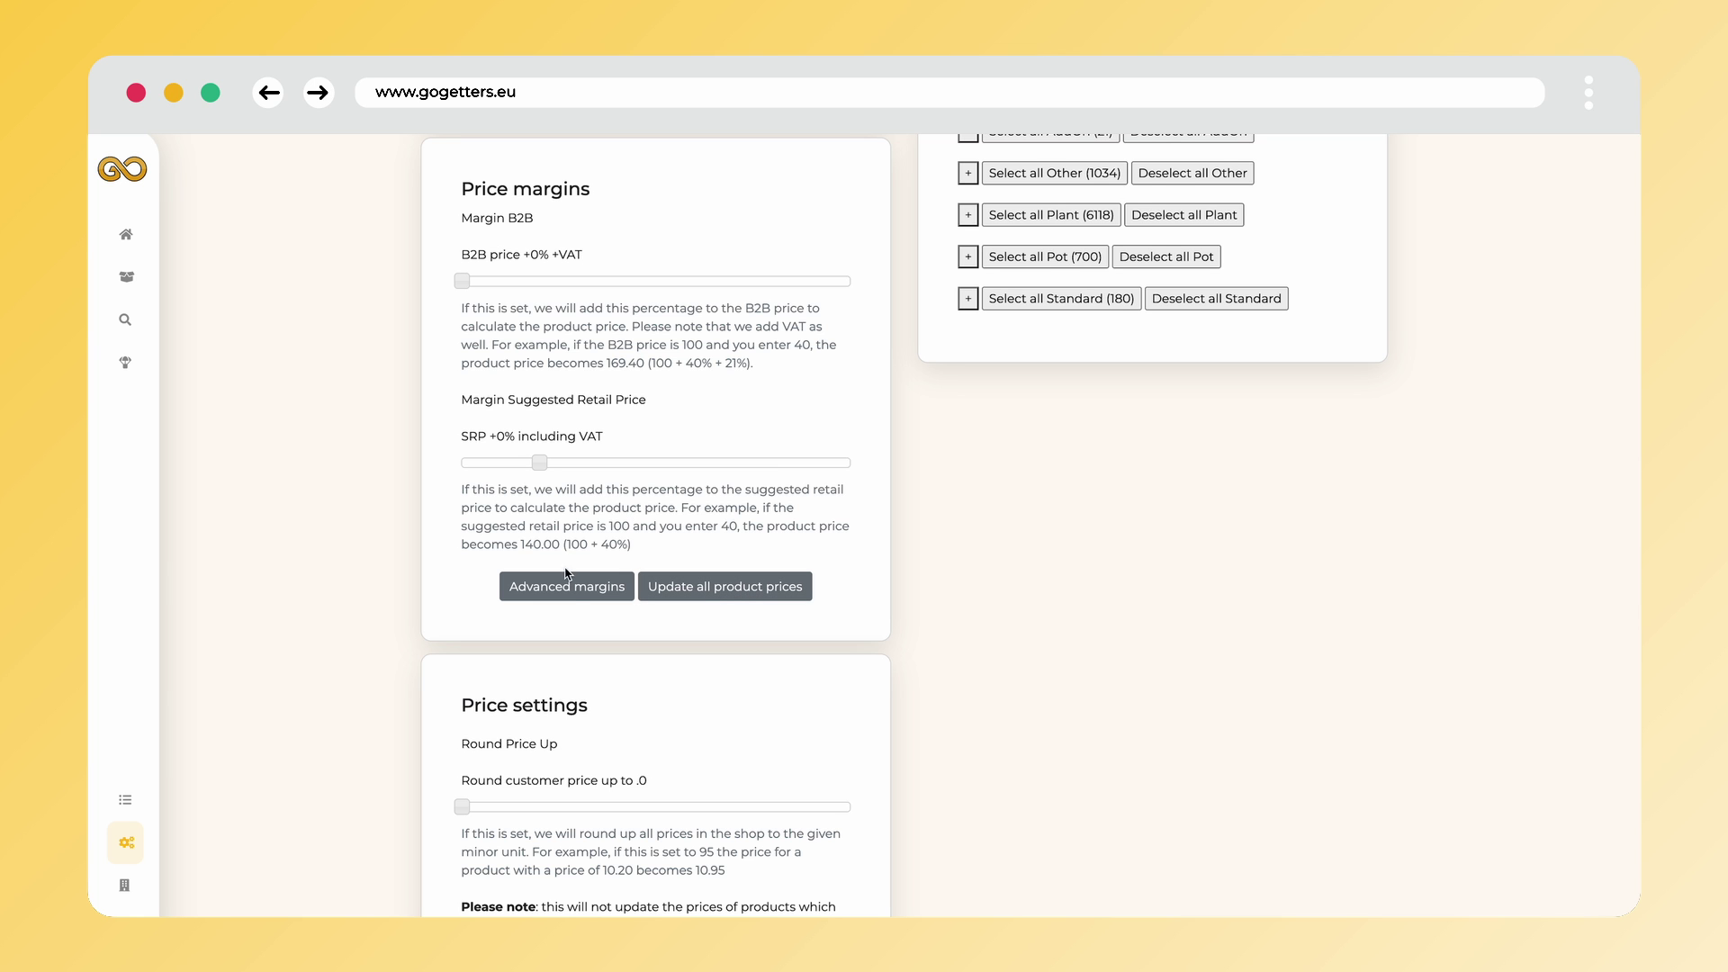
# Step: In the advanced margins, set a 100% markup on the B2B price for amounts from 0 to 20
pyautogui.click(571, 597)
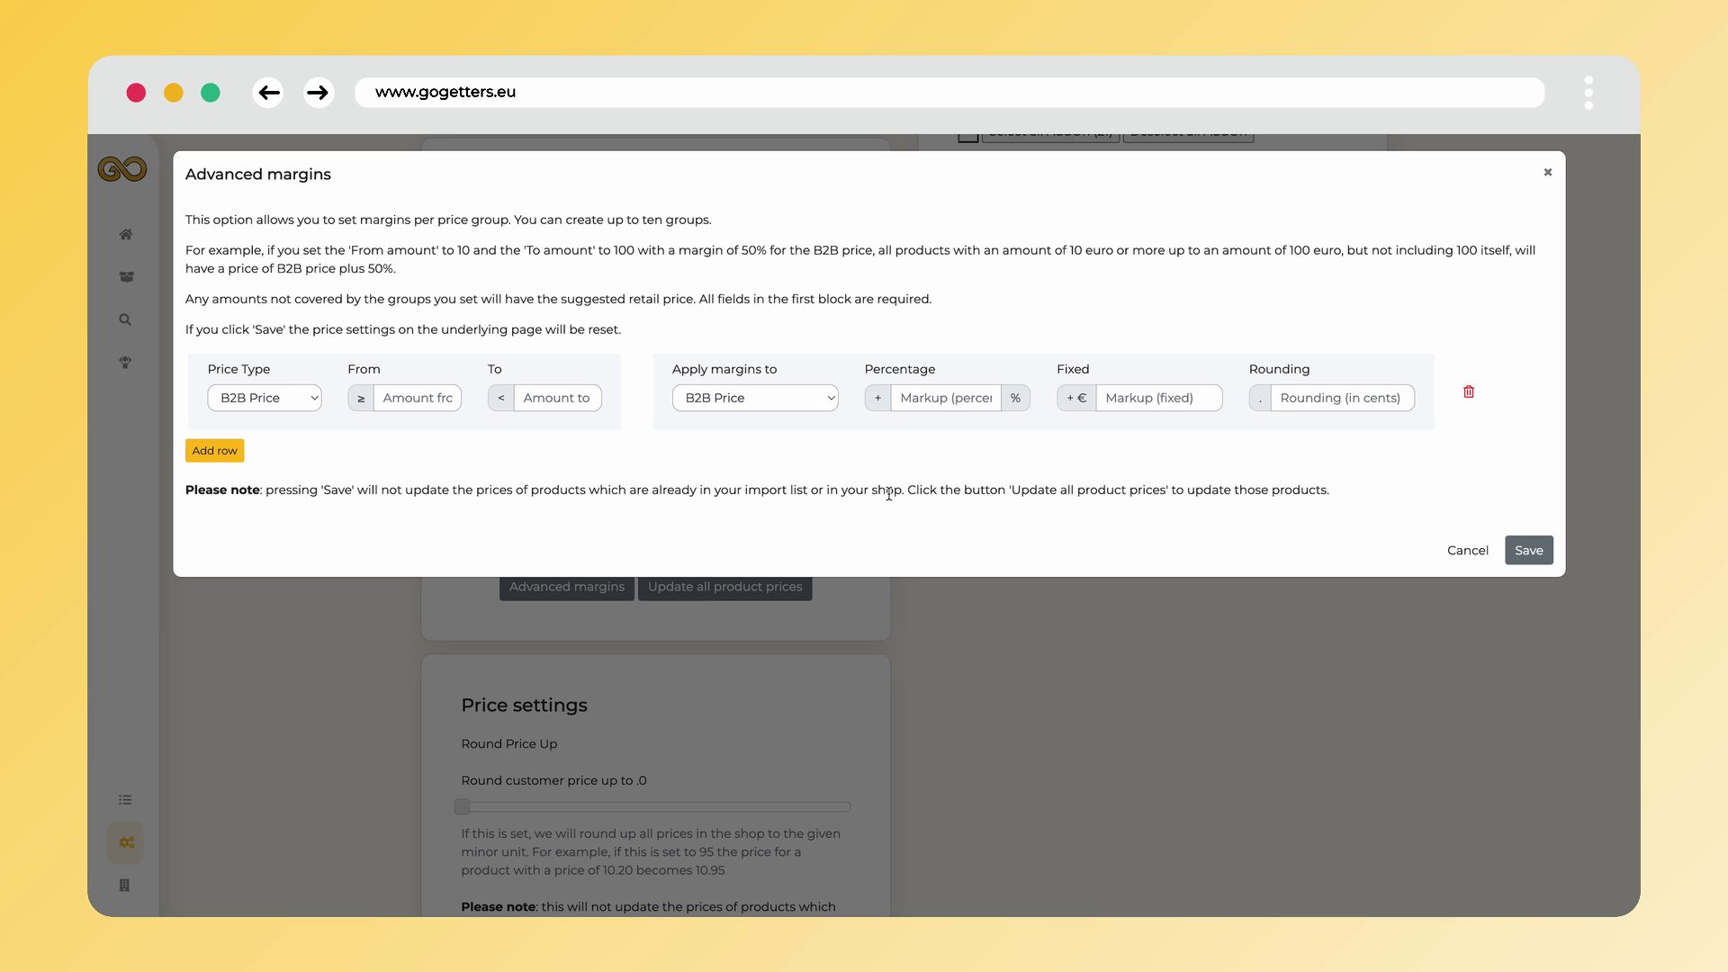
pyautogui.click(425, 399)
pyautogui.write('0')
pyautogui.click(568, 396)
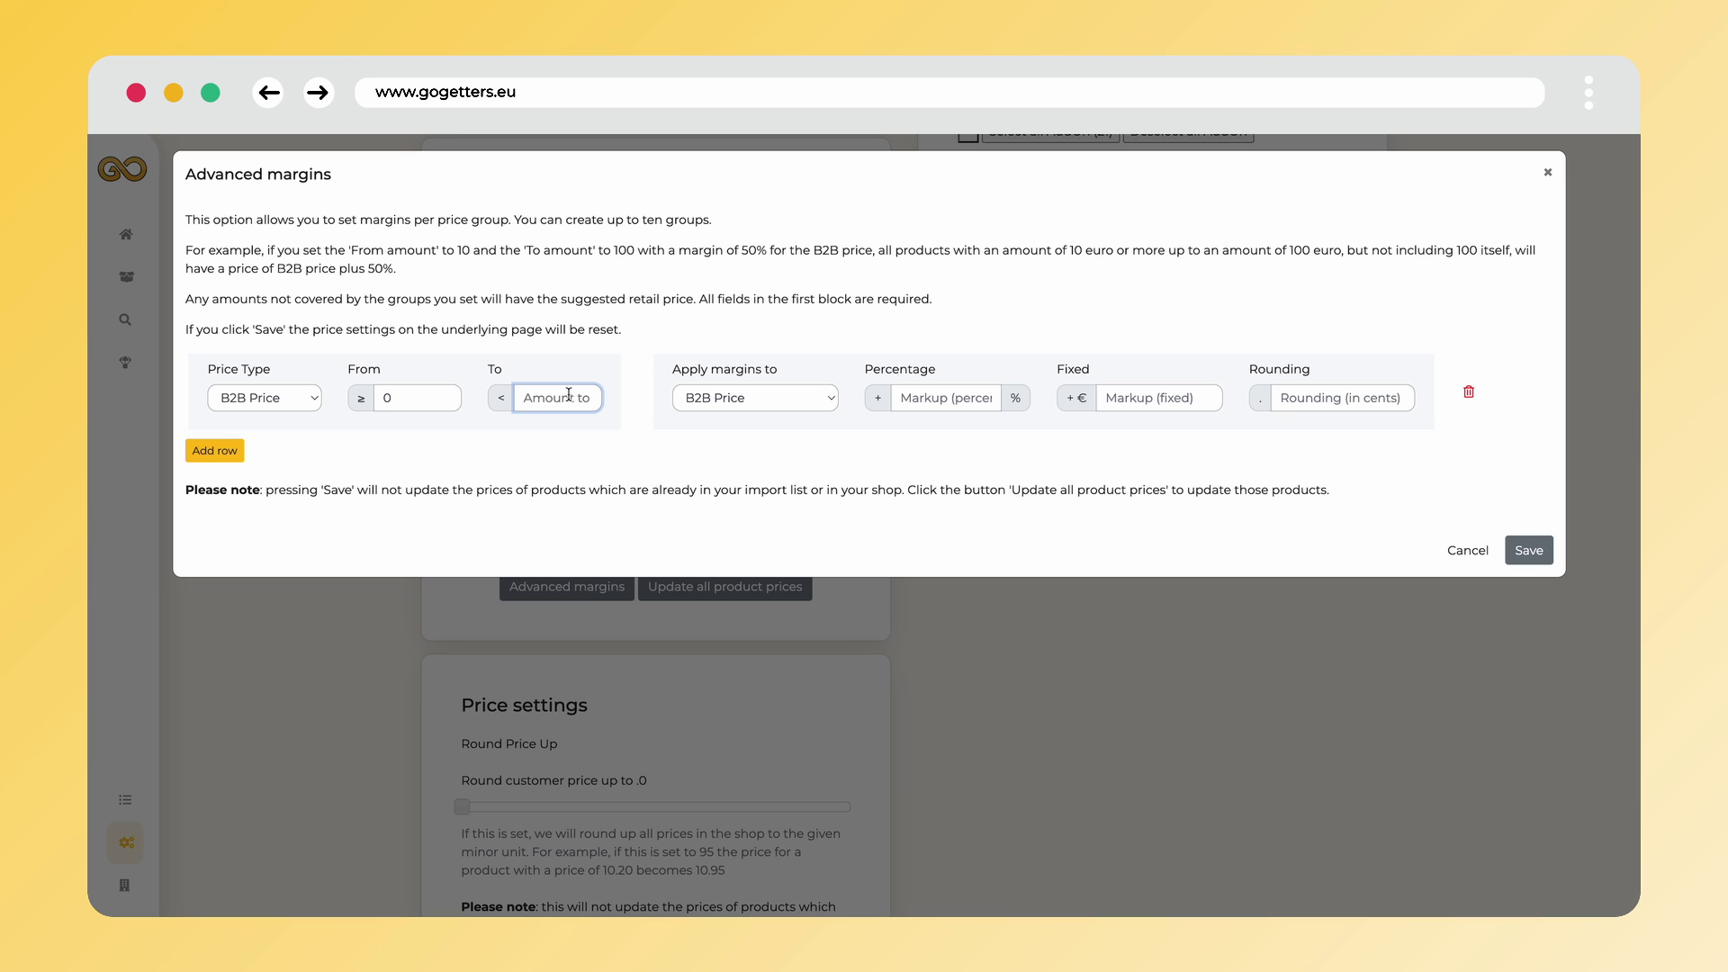
pyautogui.write('20')
pyautogui.click(965, 399)
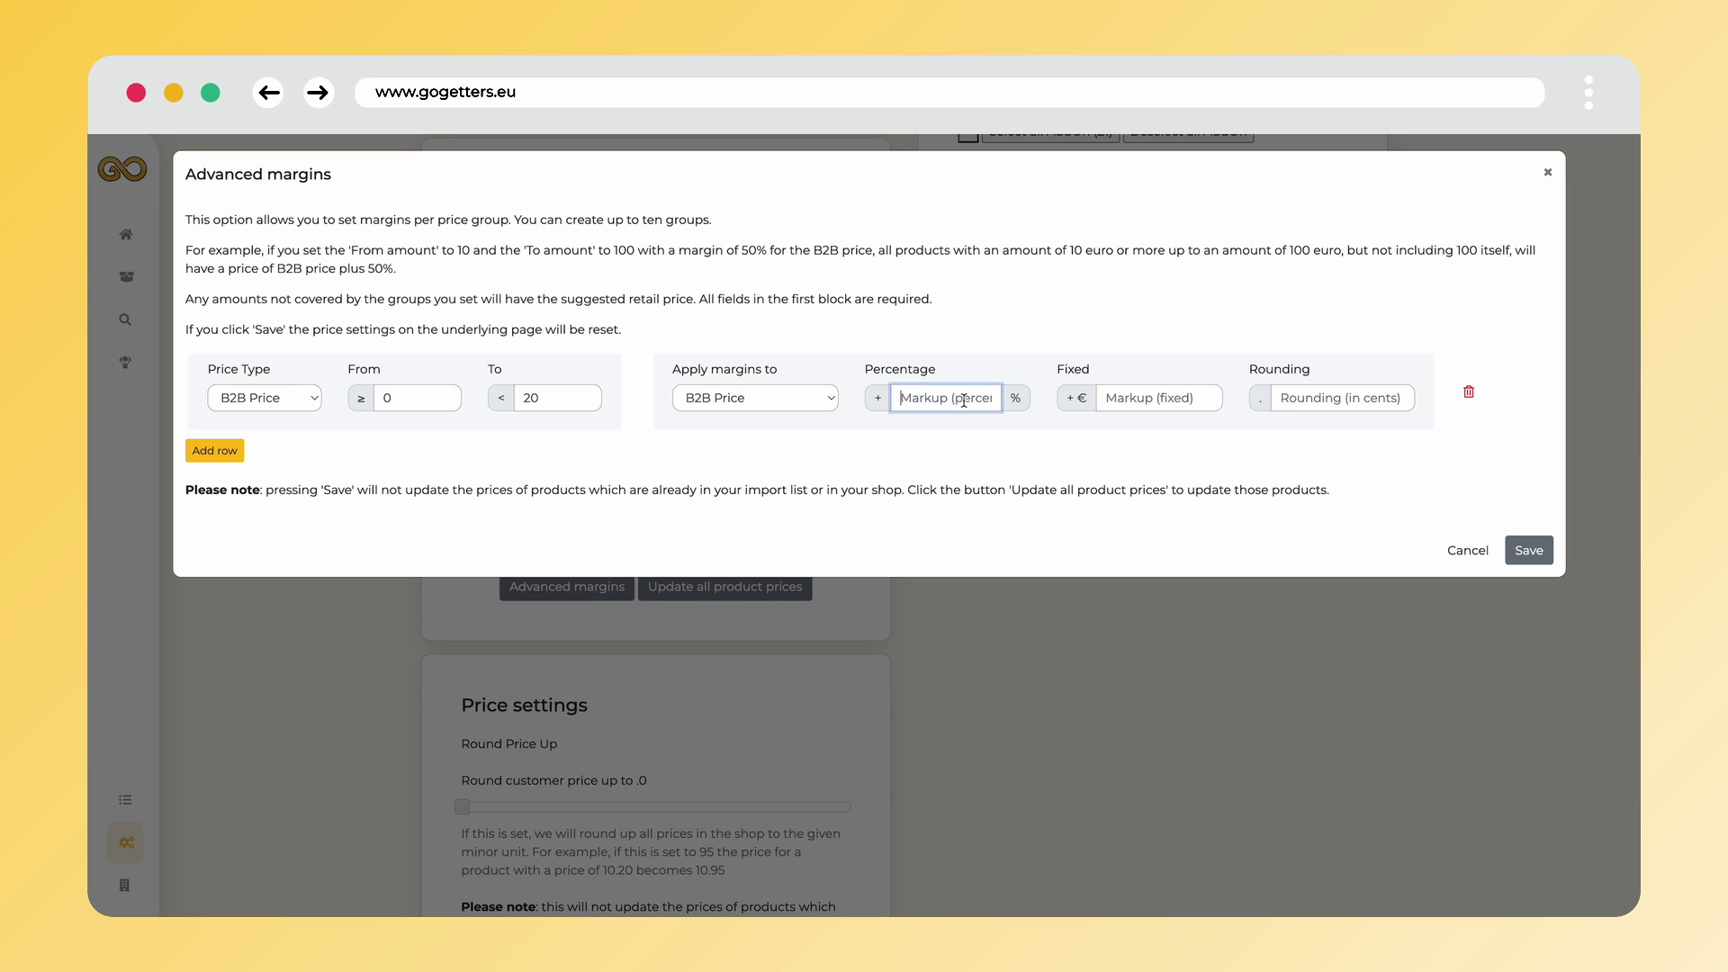
pyautogui.write('100')
pyautogui.click(966, 464)
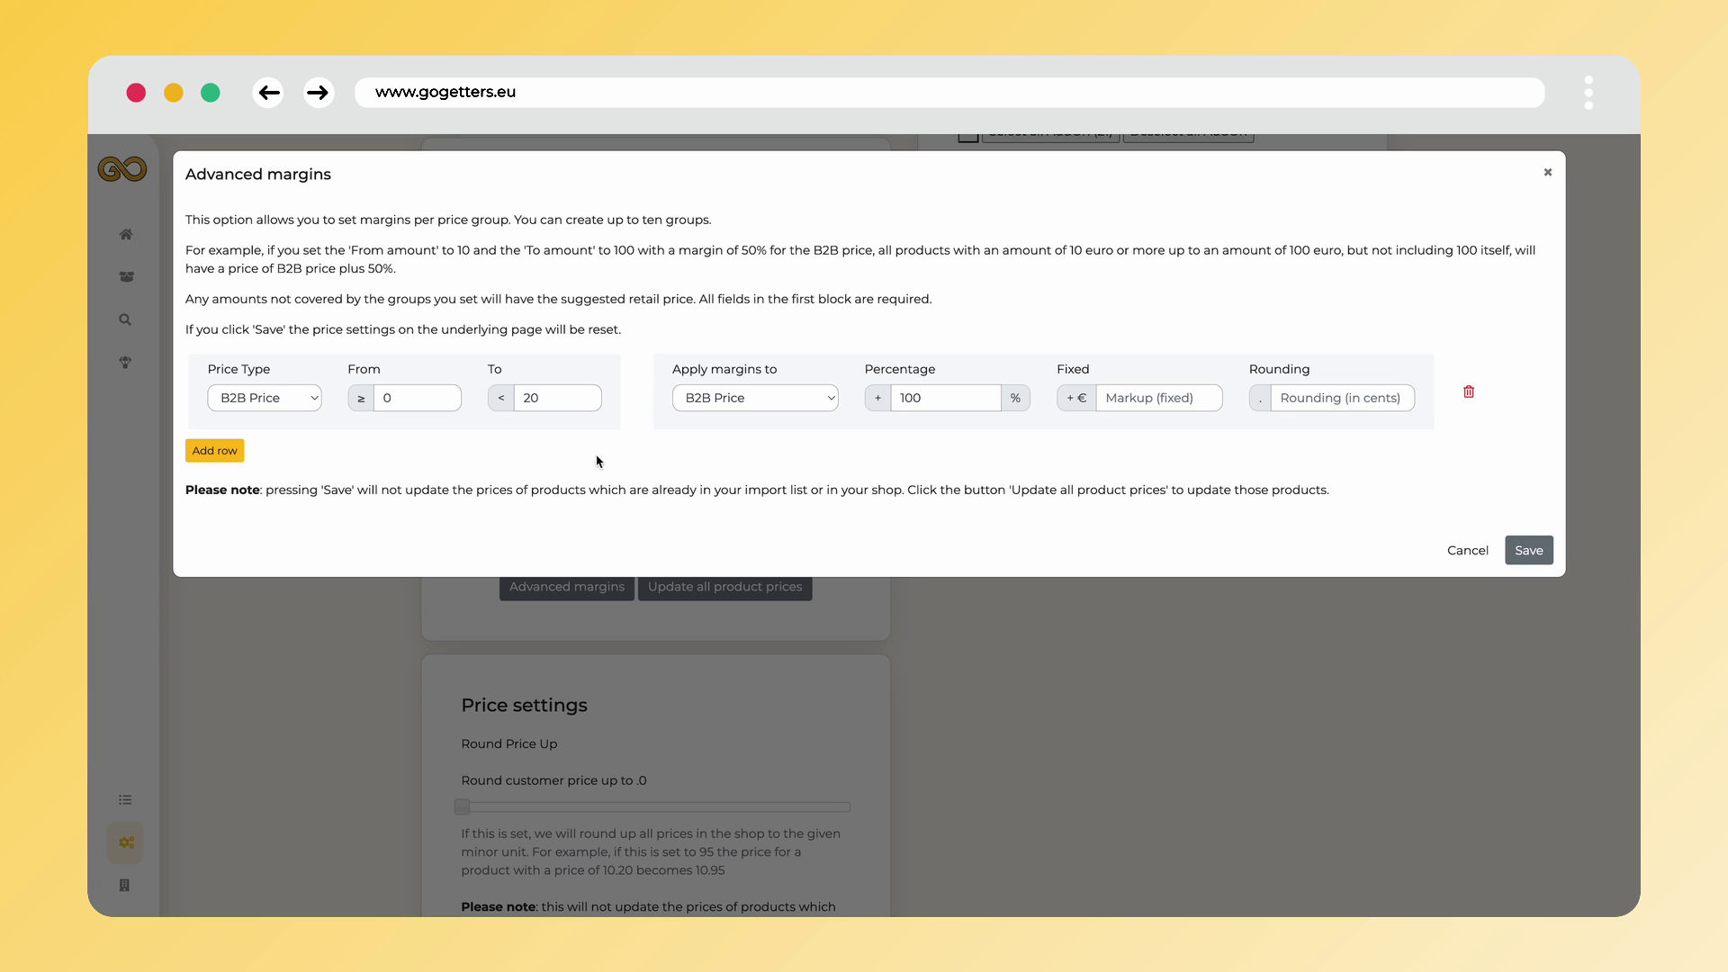
# Step: Add a second margin group for B2B prices from 20 to 60
pyautogui.click(218, 452)
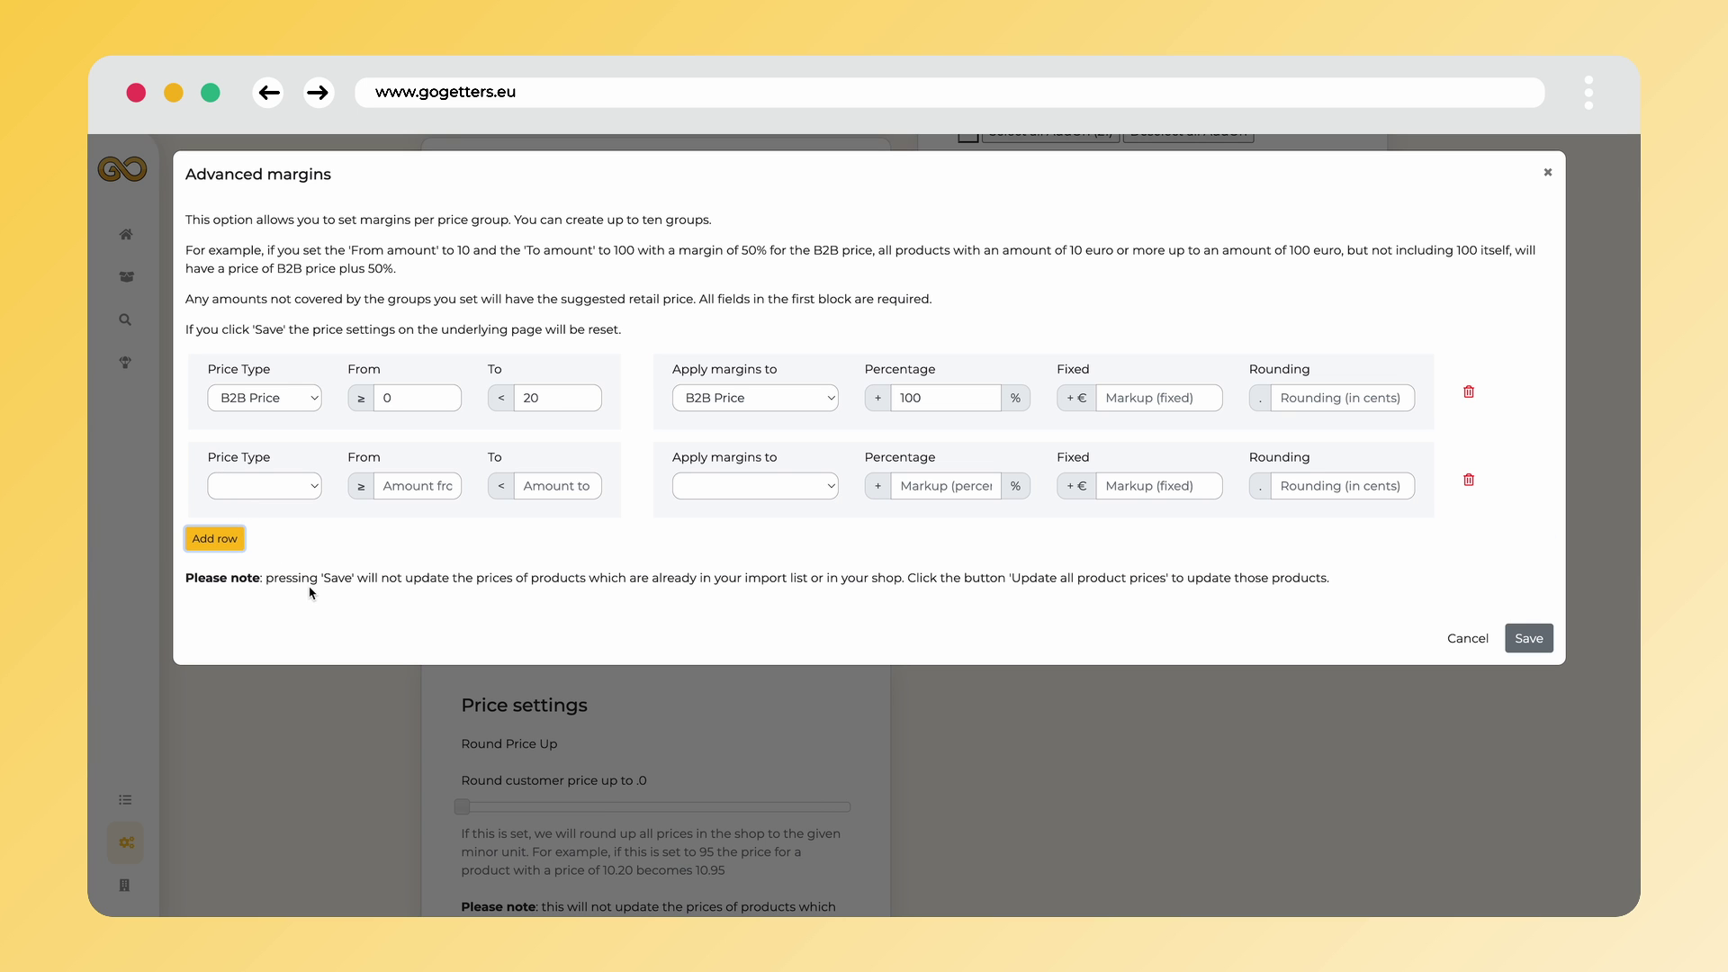
pyautogui.click(285, 491)
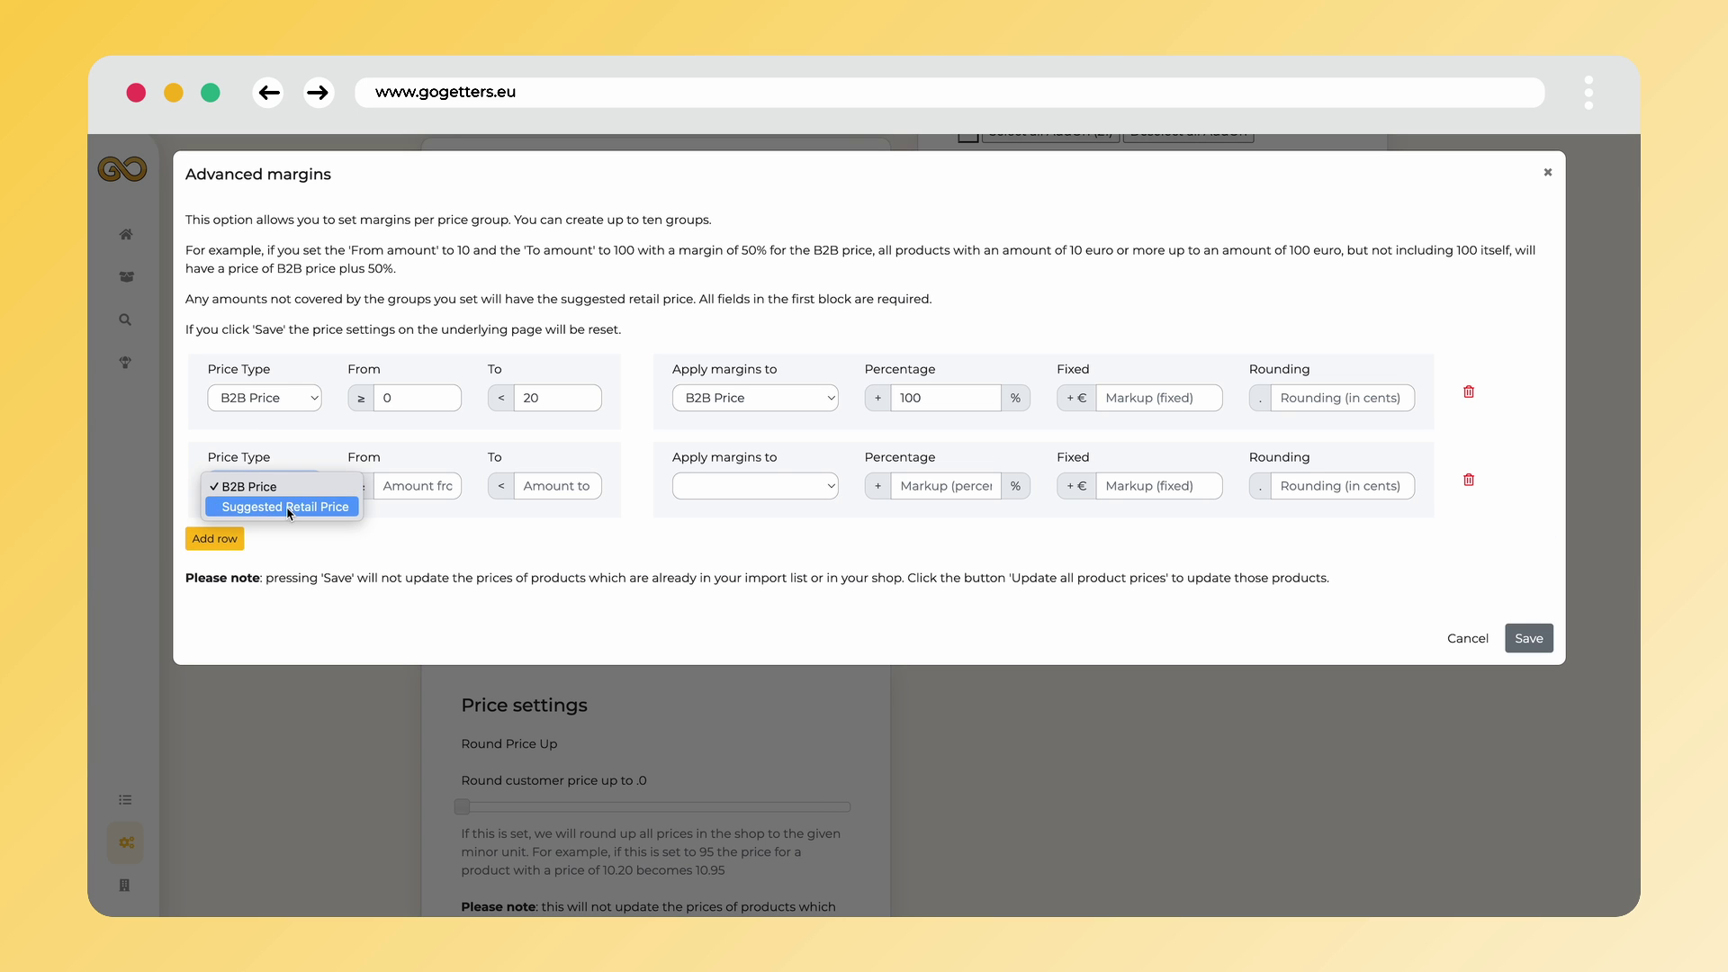
pyautogui.click(376, 496)
pyautogui.click(387, 490)
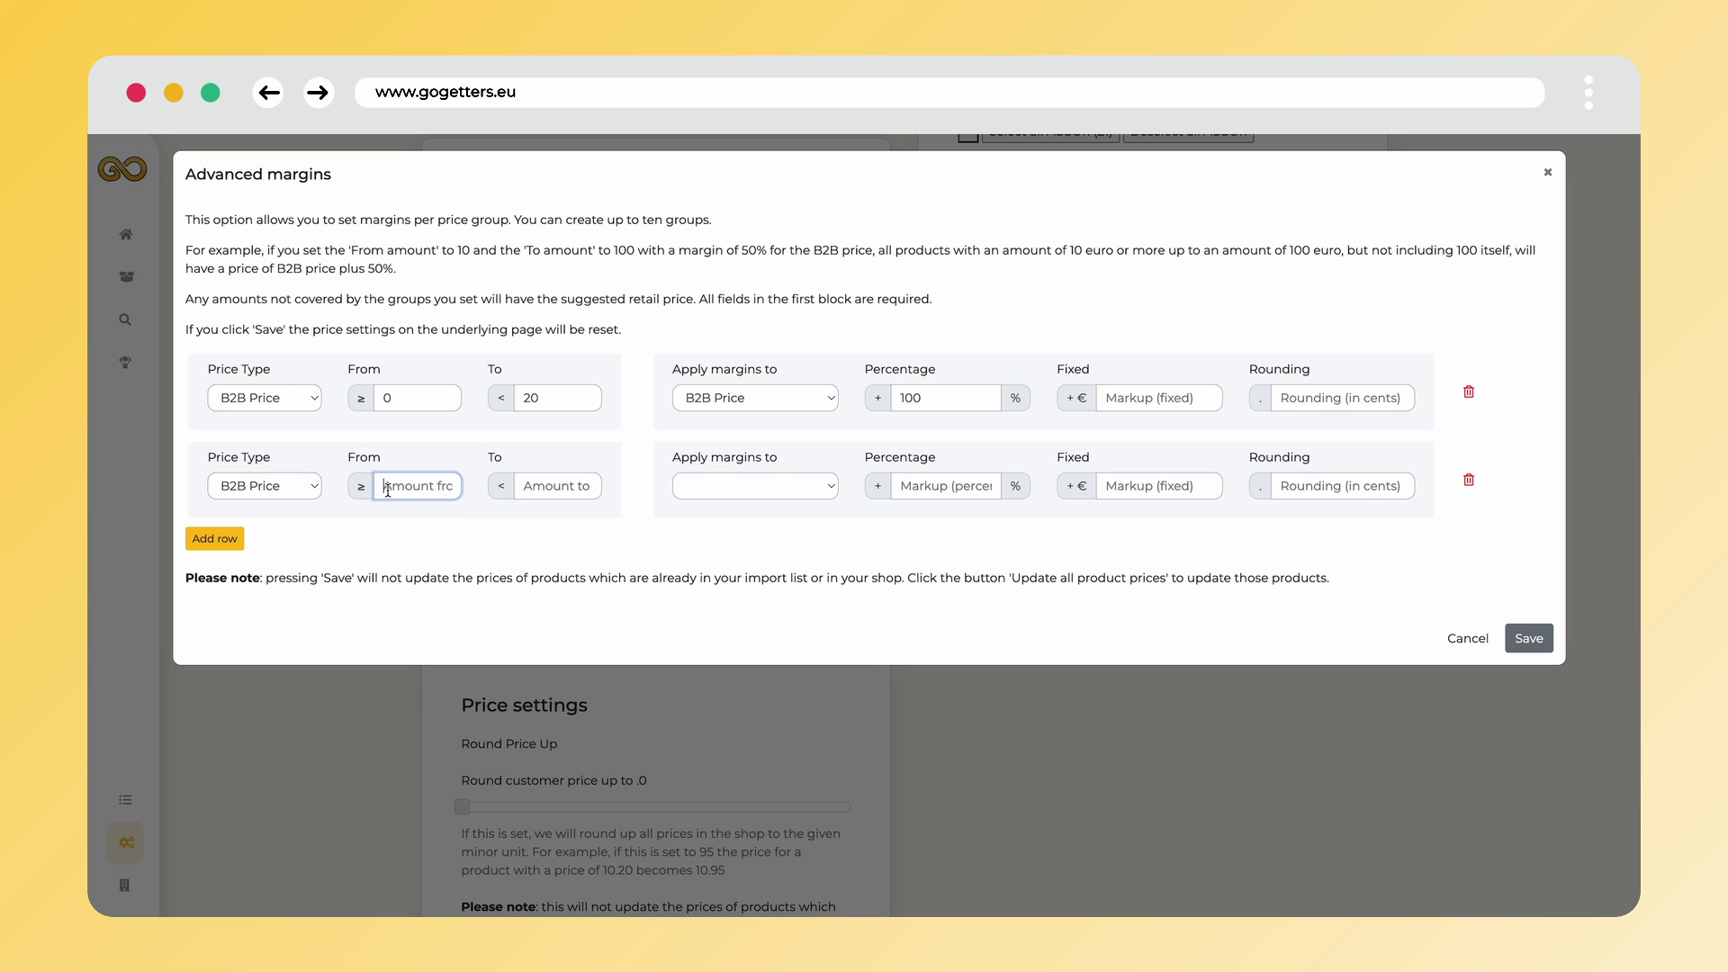
pyautogui.write('20')
pyautogui.press('Tab')
pyautogui.write('60')
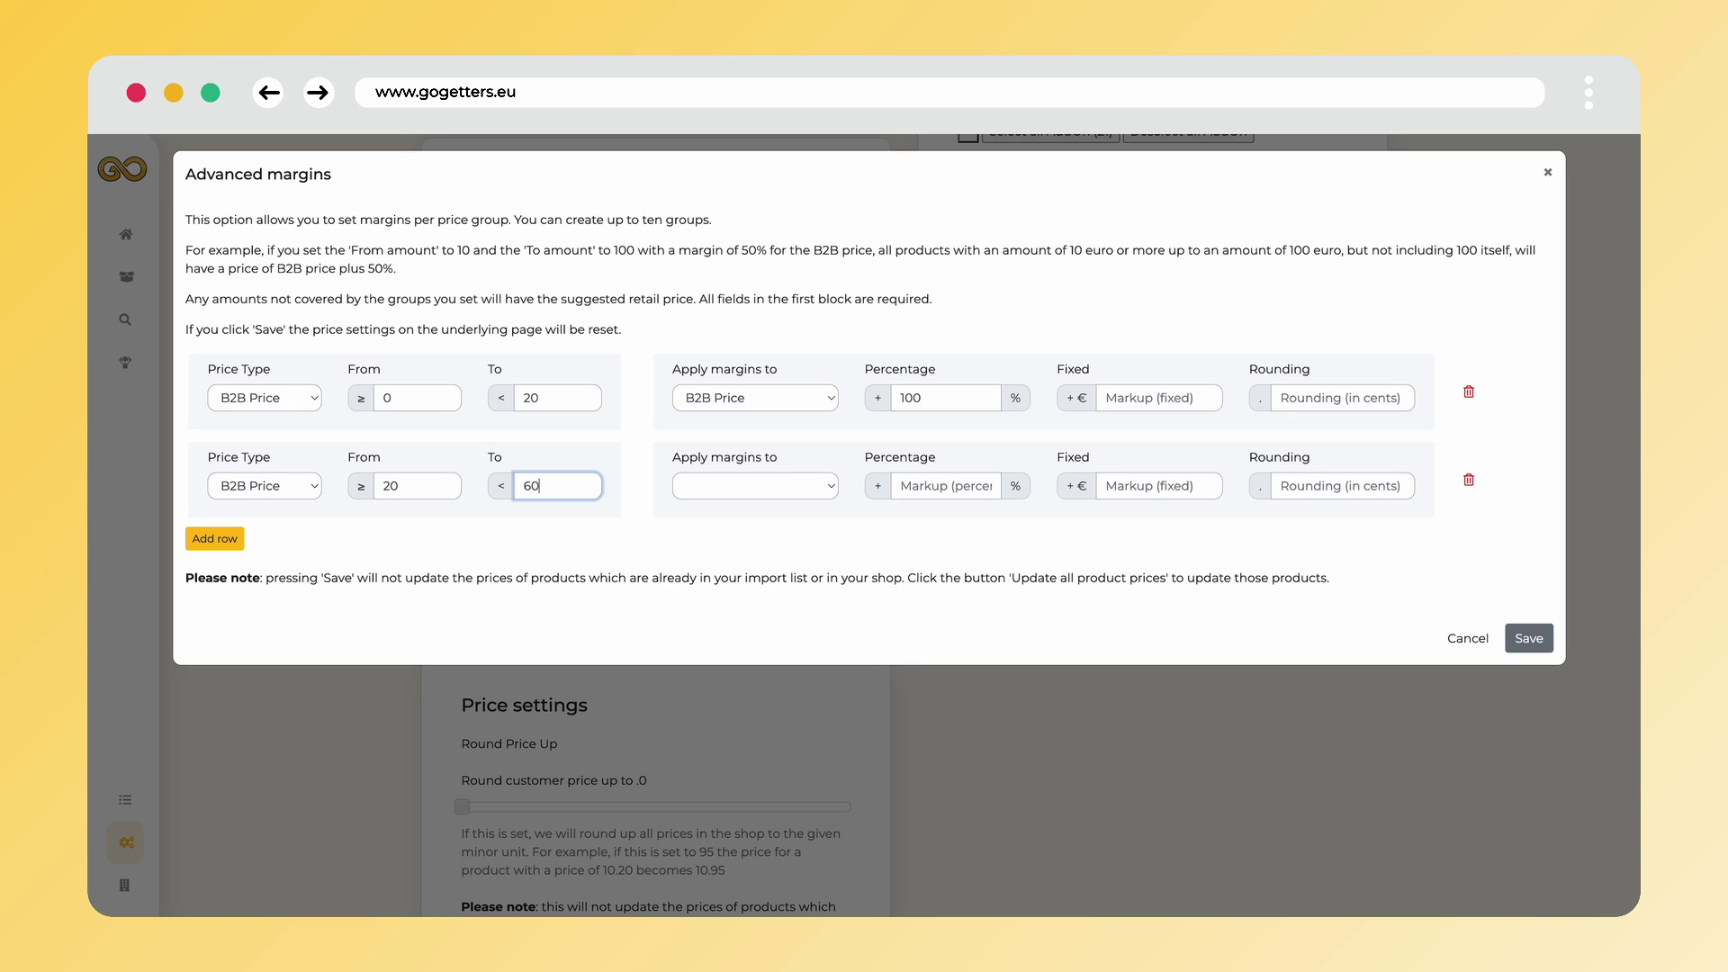
# Step: Give the 20 to 60 price group a 40% markup applied to the Suggested Retail Price
pyautogui.click(709, 495)
pyautogui.click(709, 491)
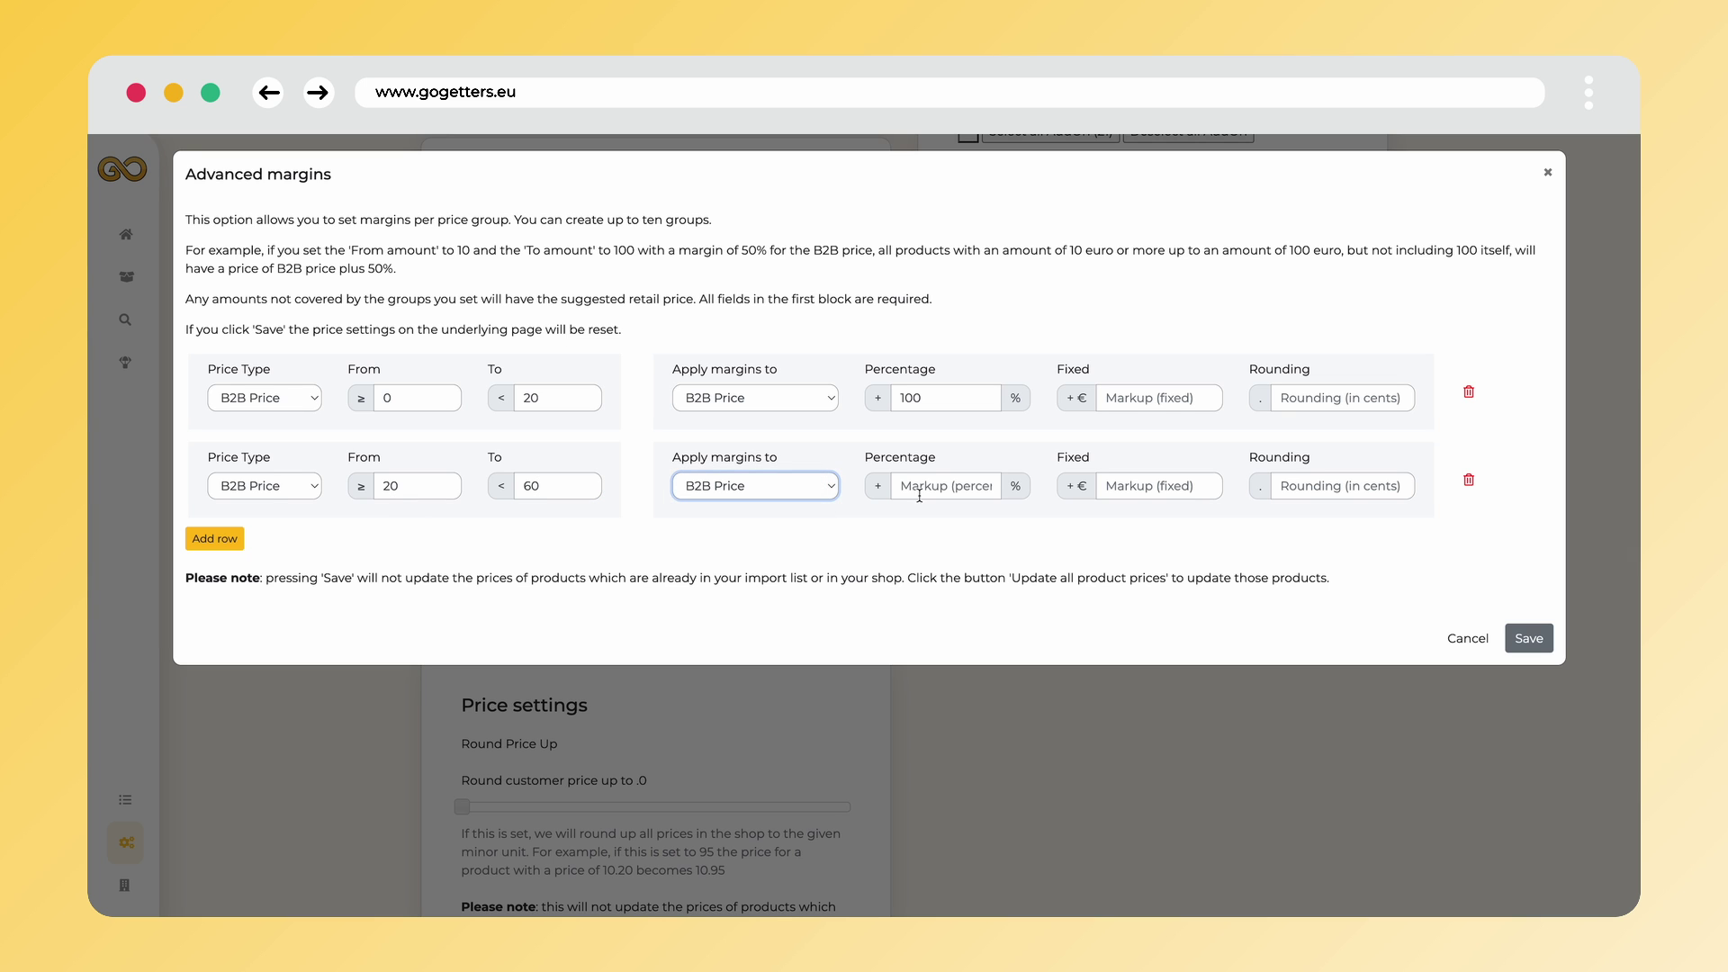
pyautogui.click(903, 486)
pyautogui.write('40')
pyautogui.click(977, 527)
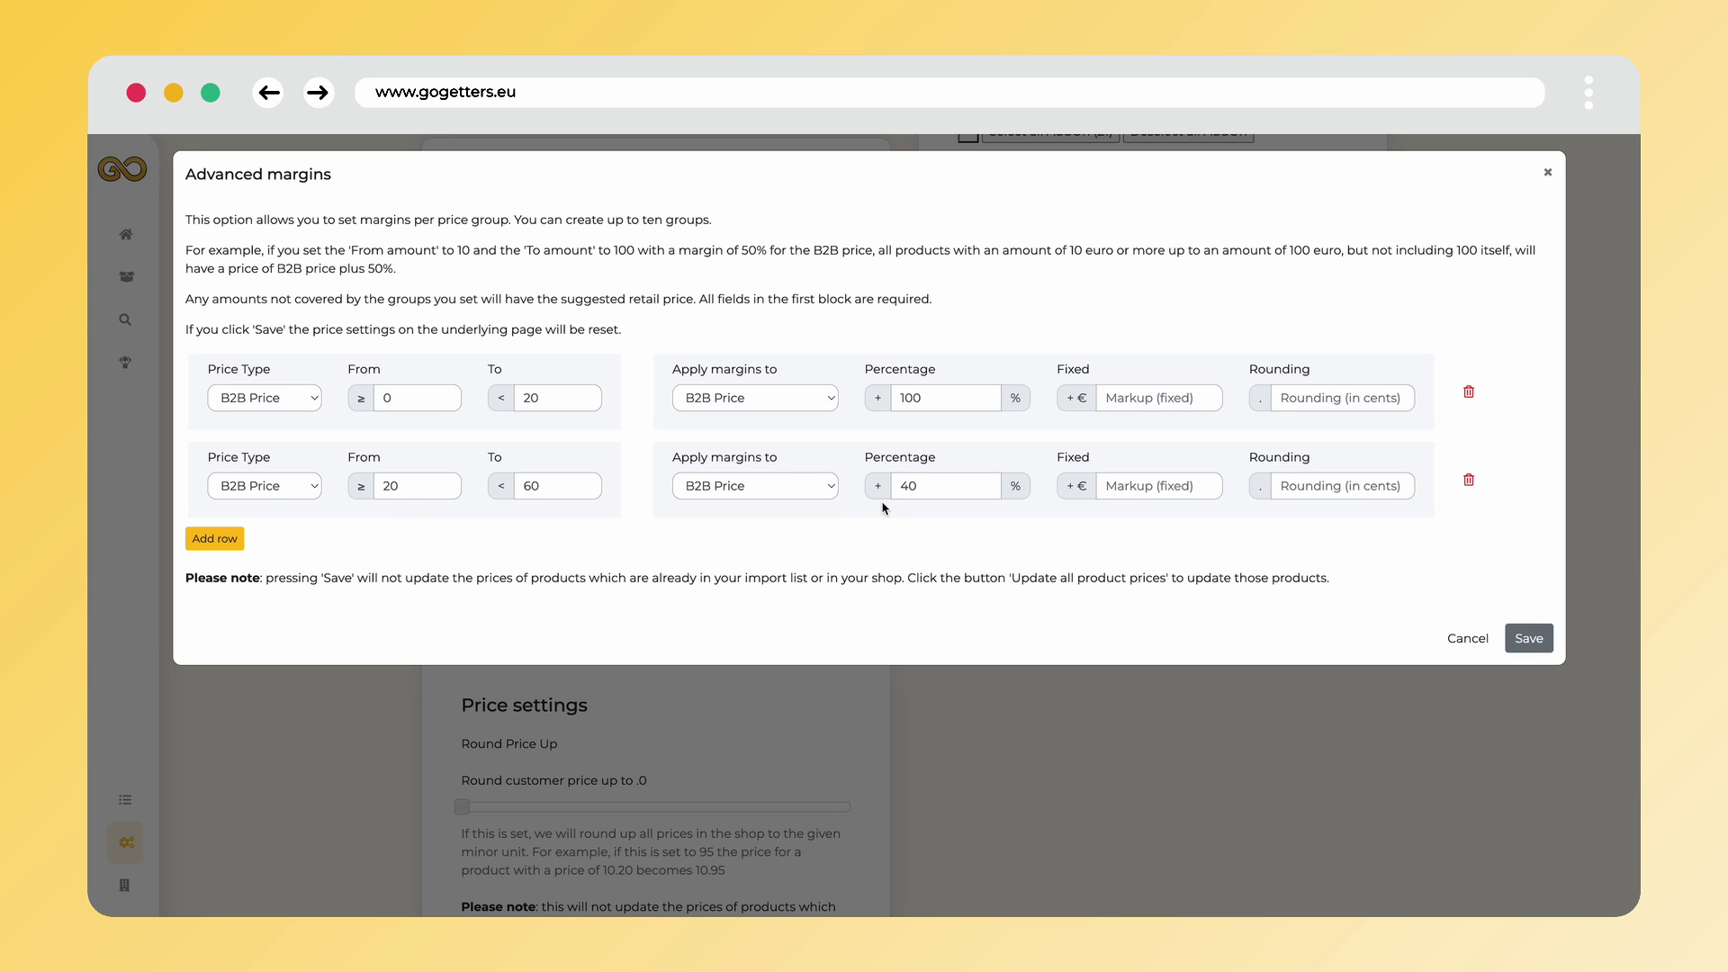
pyautogui.click(801, 487)
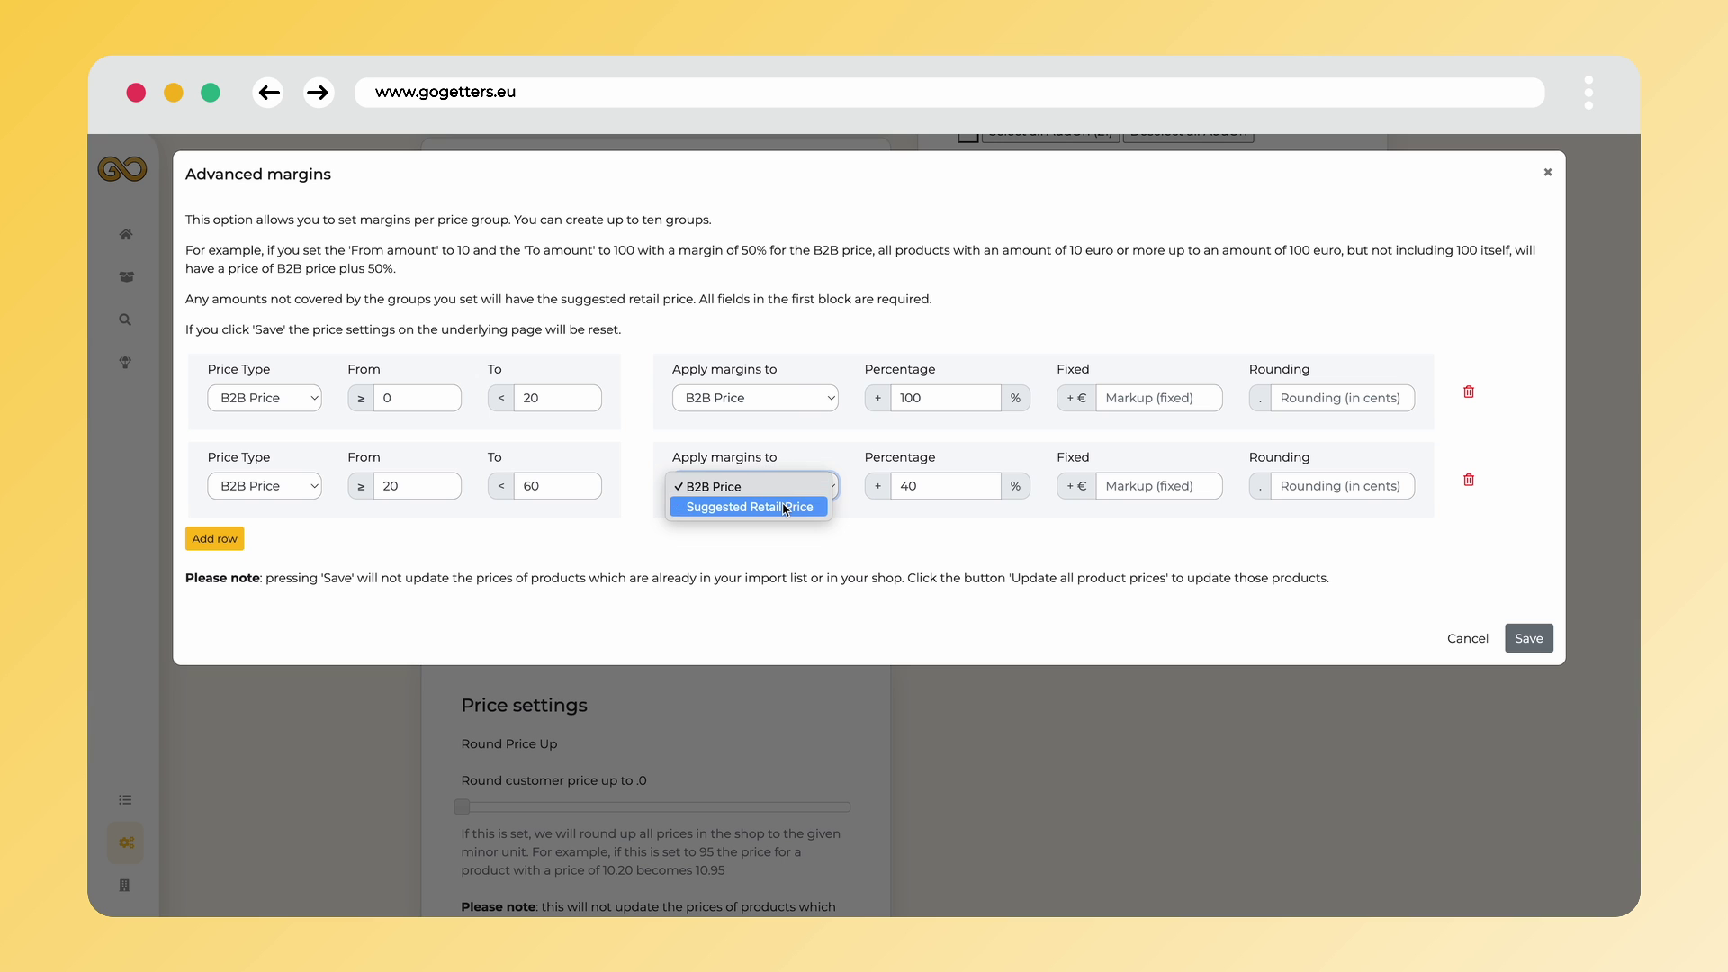
pyautogui.click(785, 508)
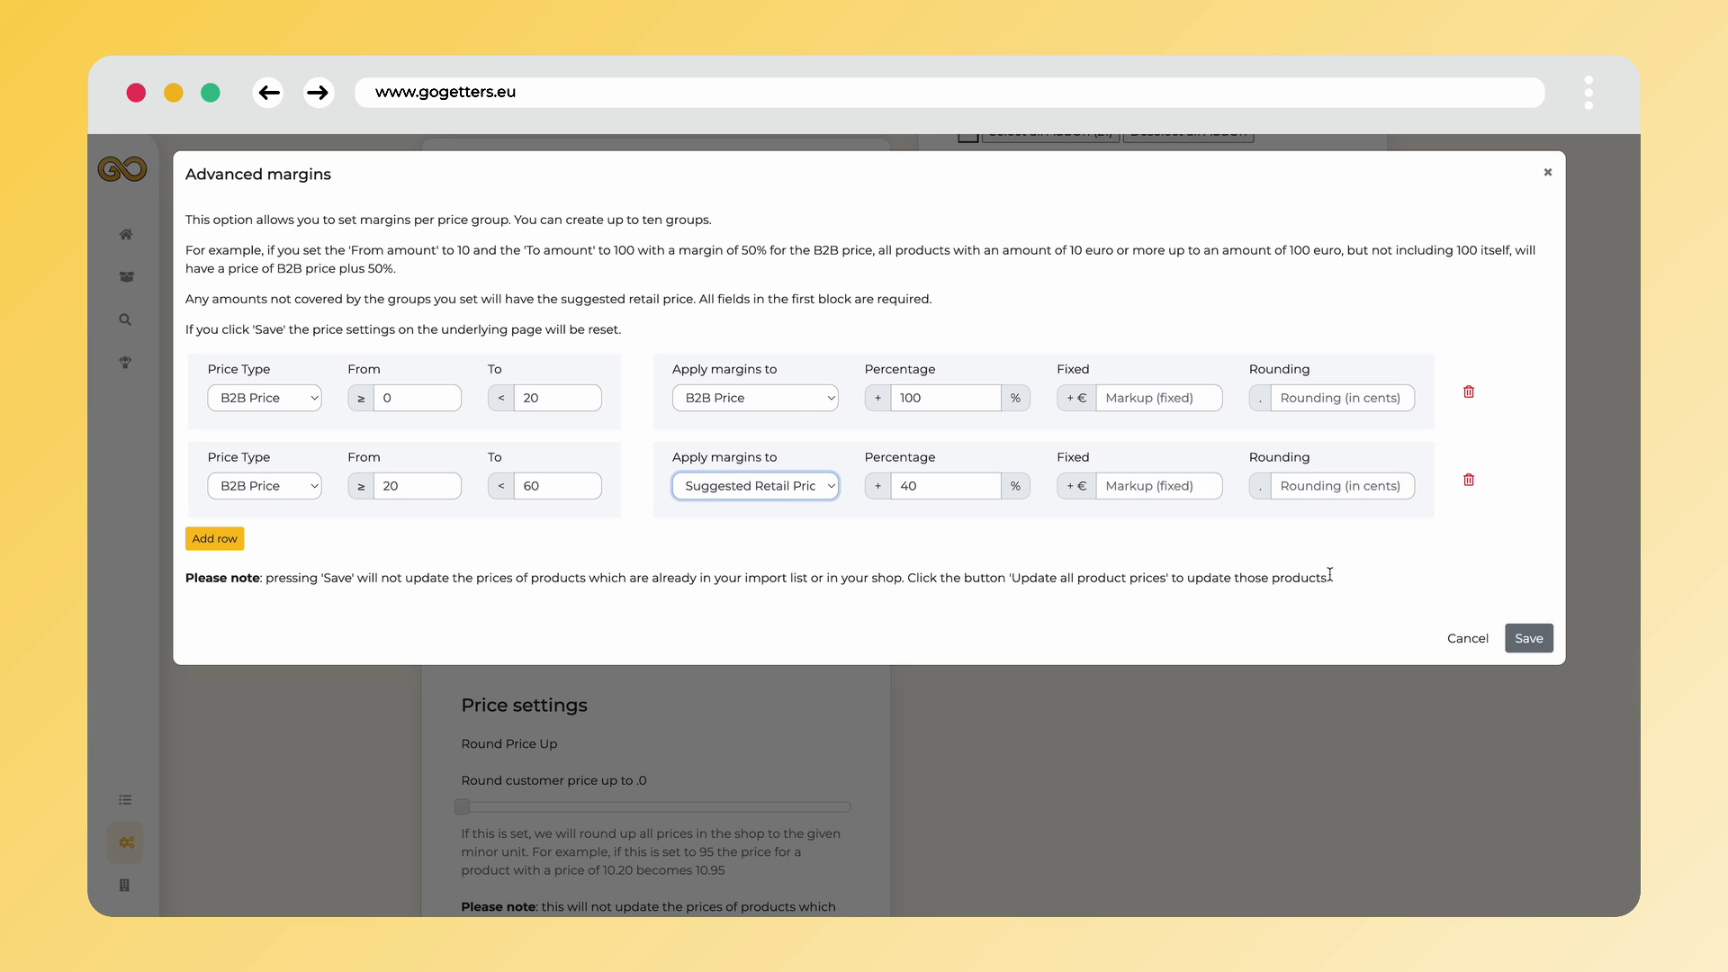
# Step: Save the advanced margins and update all Everspring product prices, ending on the home page
pyautogui.click(1521, 640)
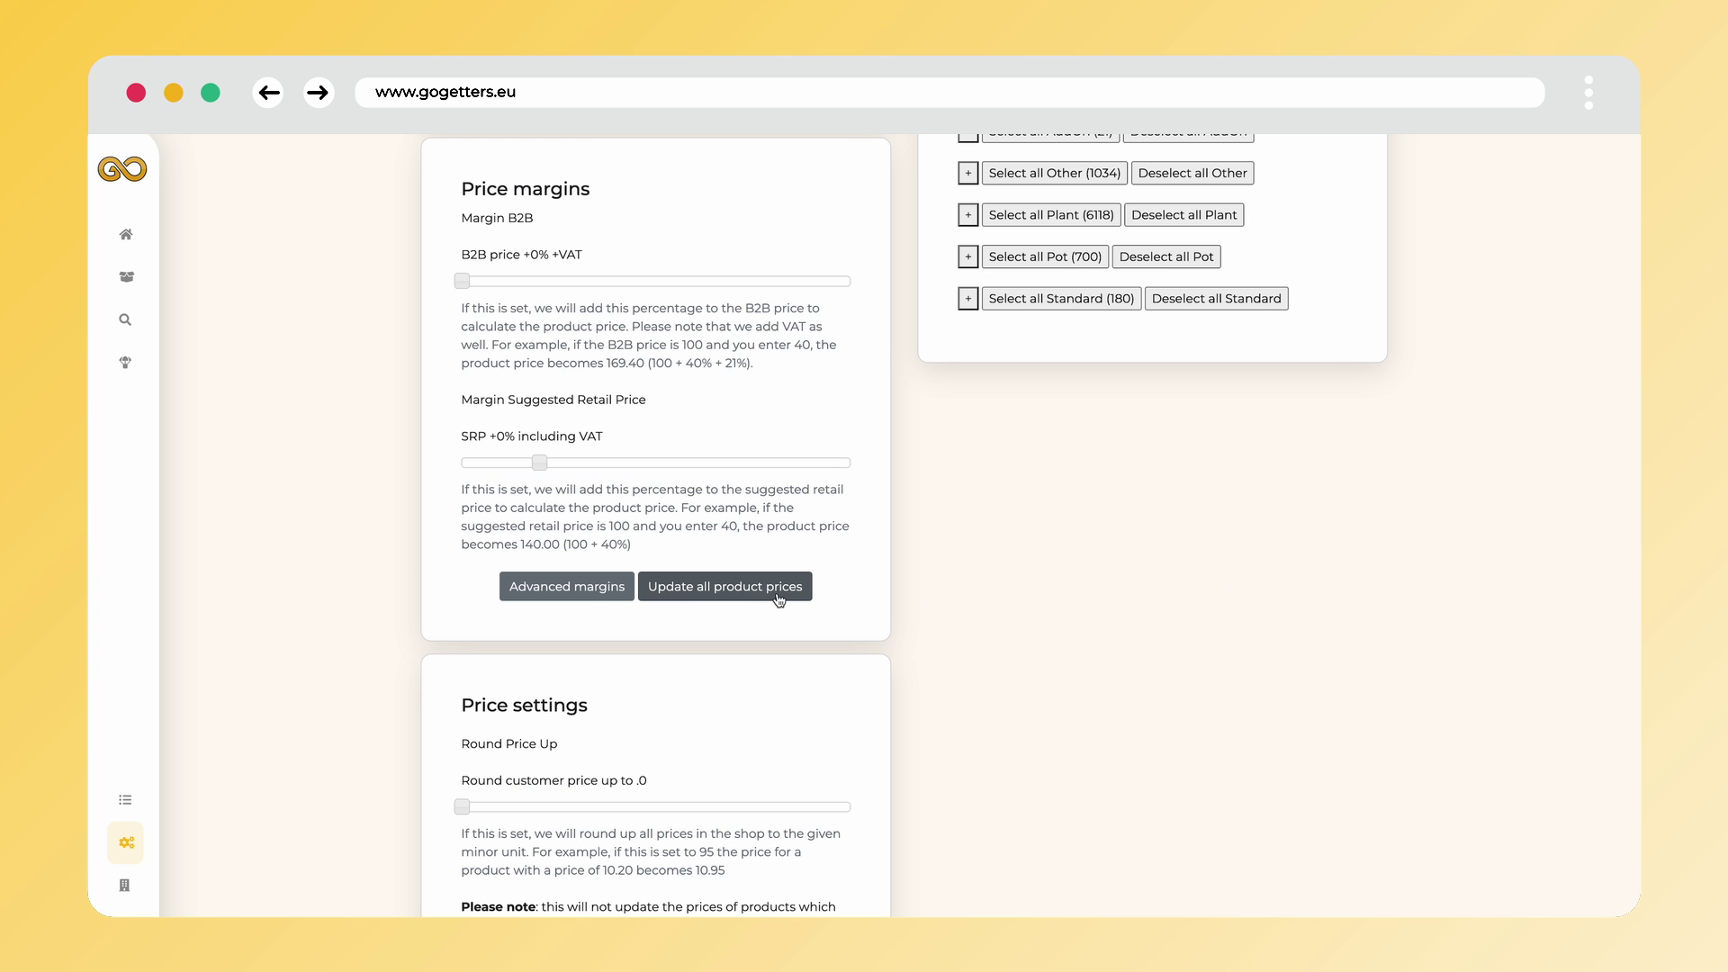
pyautogui.click(740, 595)
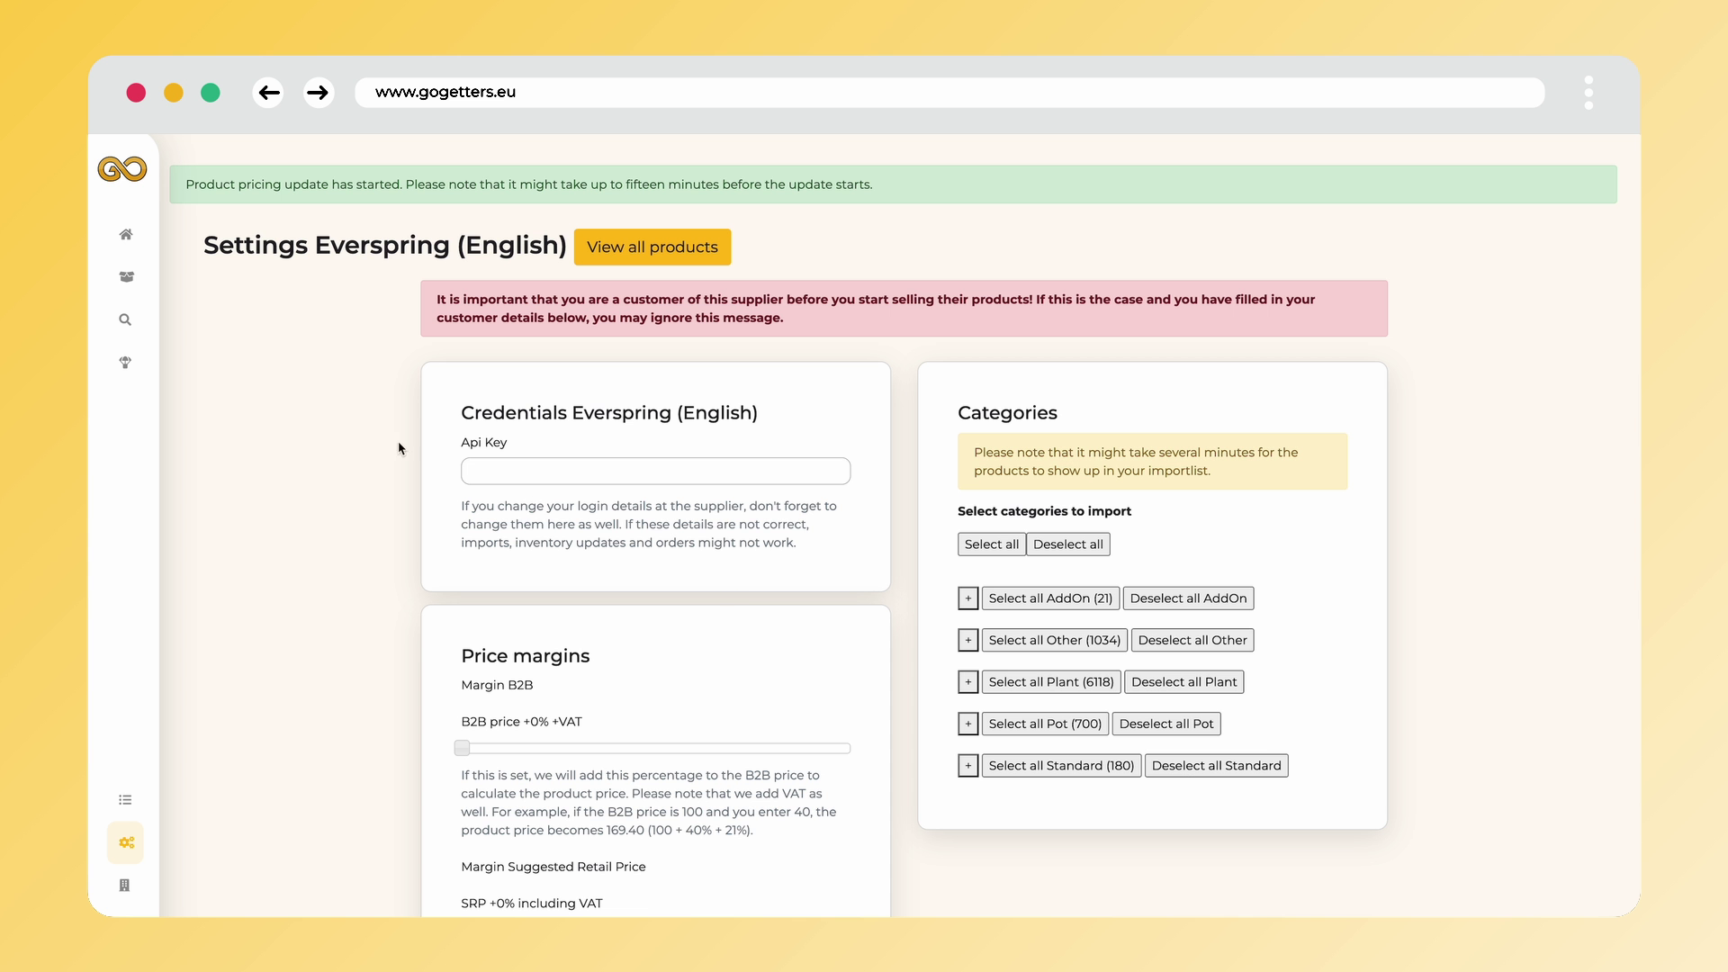
pyautogui.click(135, 238)
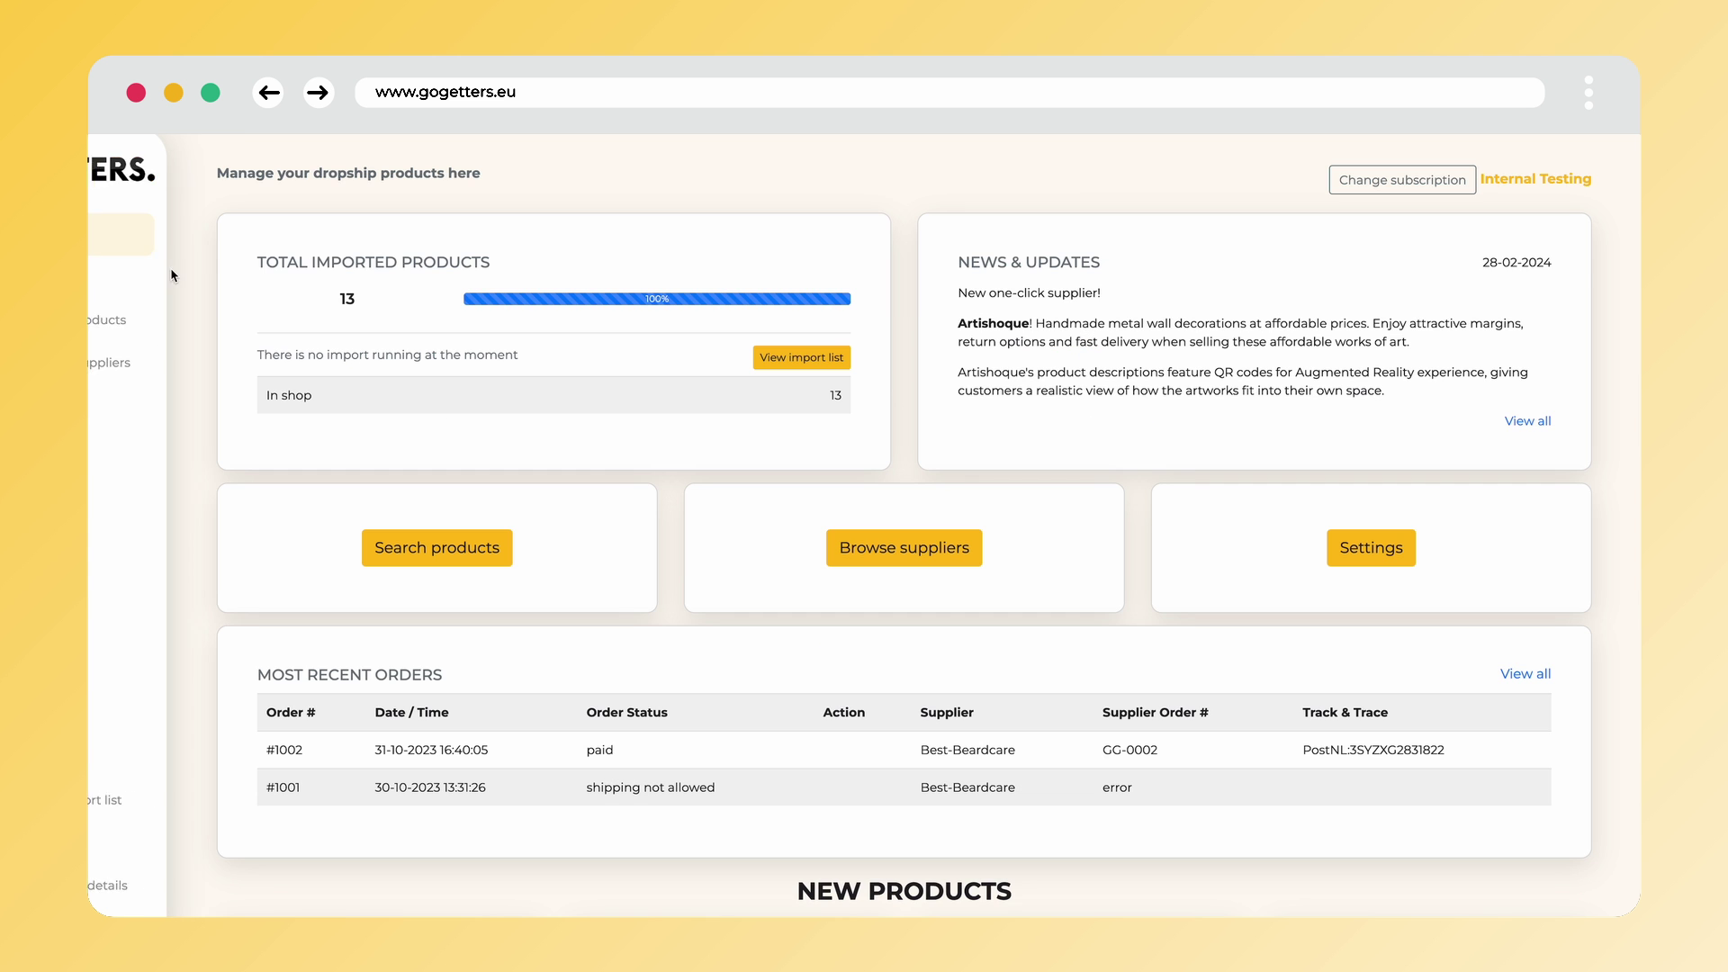